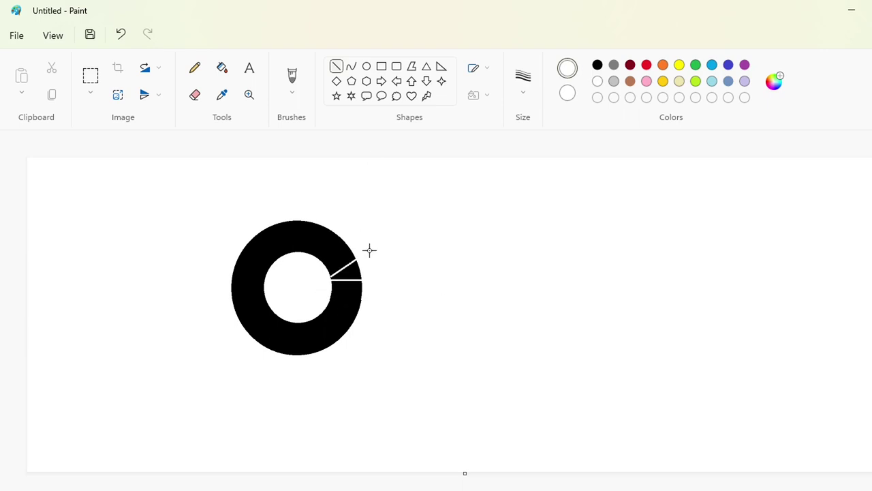
# Fill the small wedge between the two white lines on the ring's right side with white to open a gap.
pyautogui.click(222, 67)
pyautogui.click(354, 265)
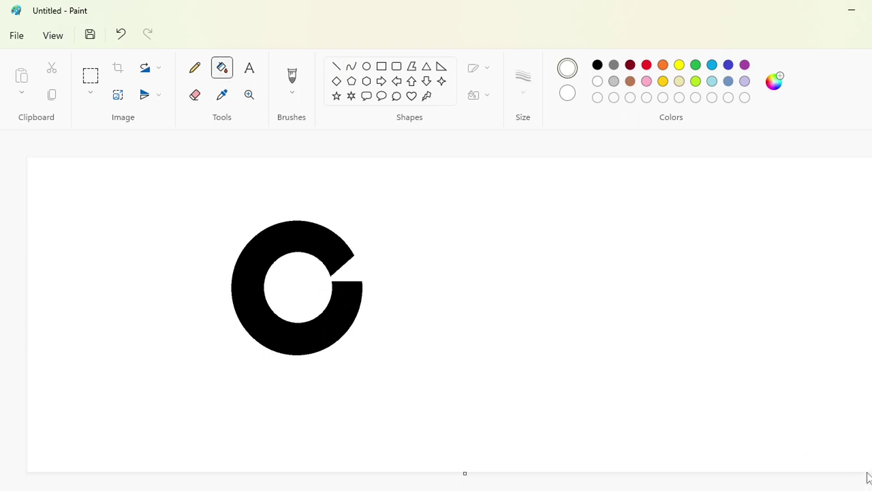
pyautogui.click(871, 490)
# Draw a black rectangle from the ring's centre to its right edge, aligned with the gap's lower edge, and fill it black as the G's crossbar.
pyautogui.click(382, 66)
pyautogui.click(597, 65)
pyautogui.moveTo(398, 231)
pyautogui.mouseDown()
pyautogui.moveTo(490, 276)
pyautogui.moveTo(454, 280)
pyautogui.mouseUp()
pyautogui.press('Up')
pyautogui.press('Up')
pyautogui.press('Up')
pyautogui.press('Up')
pyautogui.press('Right')
pyautogui.press('Right')
pyautogui.press('Right')
pyautogui.press('Right')
pyautogui.press('Right')
pyautogui.press('Right')
pyautogui.press('Right')
pyautogui.press('Right')
pyautogui.press('Right')
pyautogui.press('Right')
pyautogui.press('Right')
pyautogui.press('Right')
pyautogui.press('Right')
pyautogui.press('Right')
pyautogui.press('Right')
pyautogui.press('Left')
pyautogui.press('Left')
pyautogui.press('Left')
pyautogui.click(601, 278)
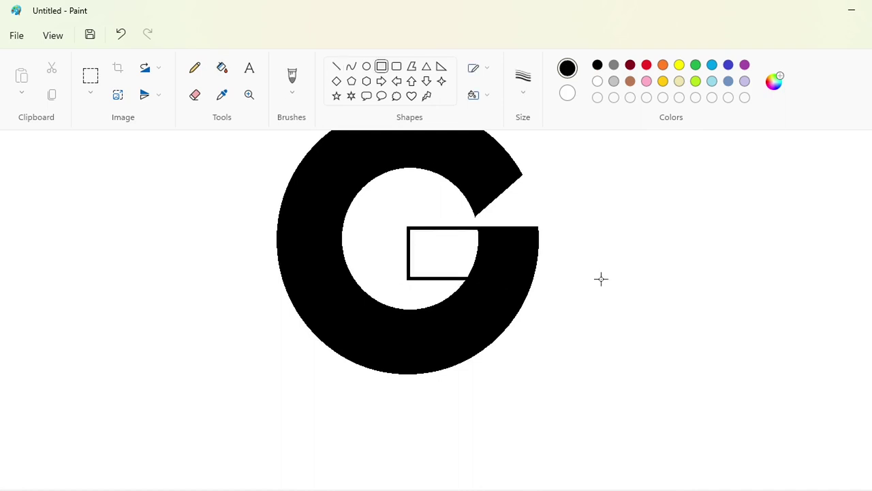
pyautogui.click(222, 68)
pyautogui.click(443, 254)
# Draw two long purple horizontal guide lines extending right from the G, one touching its top and one along its bottom.
pyautogui.click(871, 490)
pyautogui.click(871, 490)
pyautogui.hscroll(3, 436, 310)
pyautogui.scroll(-1, 436, 310)
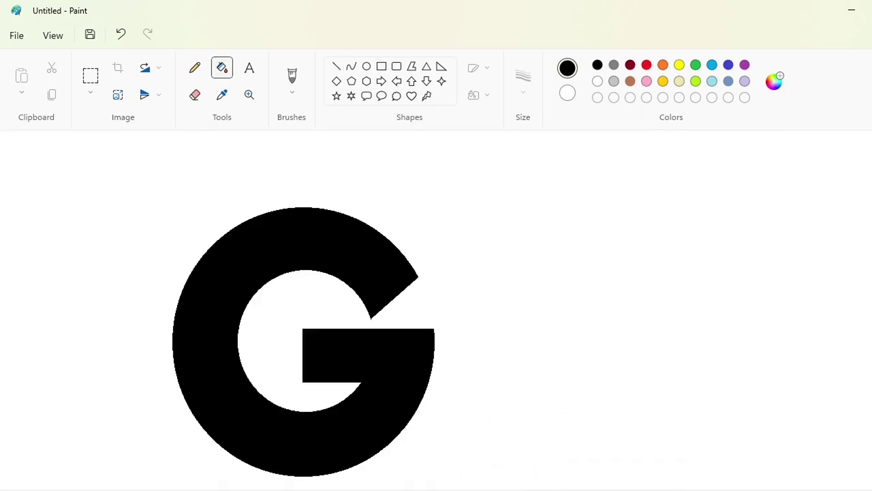
pyautogui.scroll(-1, 465, 473)
pyautogui.click(336, 66)
pyautogui.moveTo(289, 174); pyautogui.dragTo(871, 174)
pyautogui.press('Right')
pyautogui.press('Right')
pyautogui.press('Right')
pyautogui.press('Right')
pyautogui.press('Right')
pyautogui.press('Right')
pyautogui.press('Right')
pyautogui.press('Right')
pyautogui.press('Right')
pyautogui.press('Right')
pyautogui.press('Right')
pyautogui.press('Right')
pyautogui.press('Right')
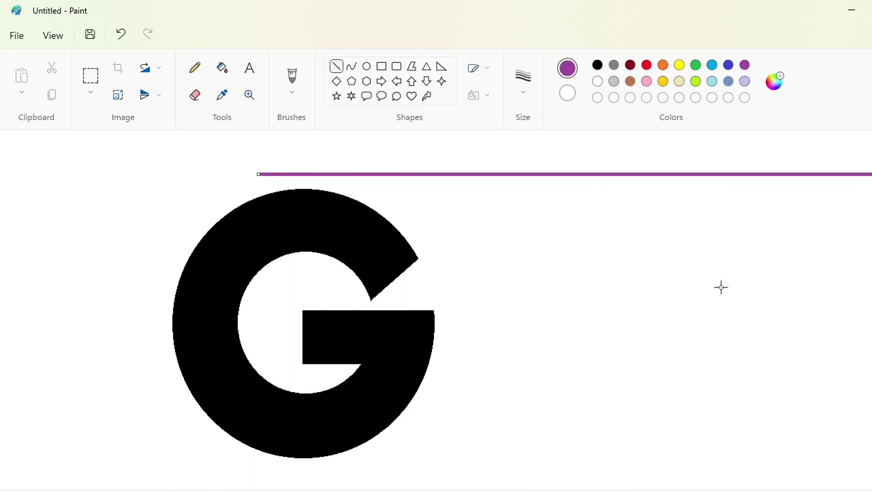
pyautogui.press('Down')
pyautogui.press('Down')
pyautogui.press('Down')
pyautogui.press('Down')
pyautogui.press('Down')
pyautogui.press('Down')
pyautogui.press('Down')
pyautogui.press('Down')
pyautogui.press('Down')
pyautogui.press('Down')
pyautogui.moveTo(297, 463); pyautogui.dragTo(871, 464)
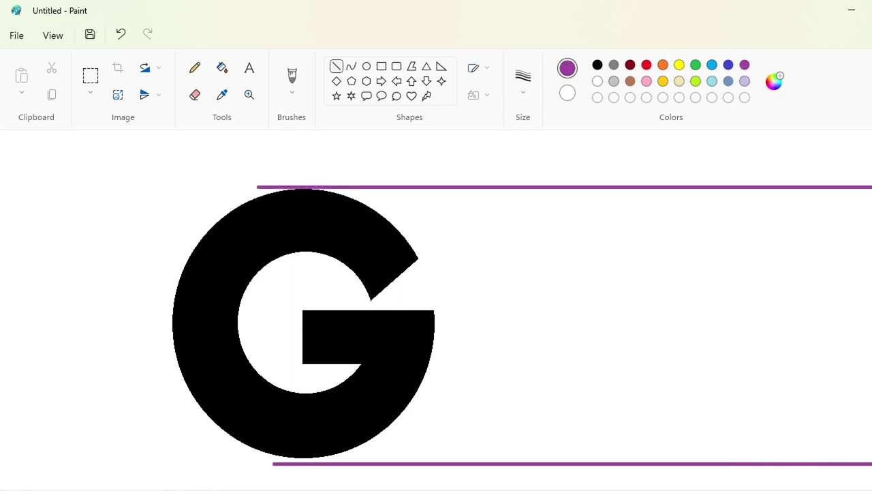
pyautogui.click(382, 67)
pyautogui.moveTo(456, 201)
pyautogui.mouseDown()
pyautogui.moveTo(547, 396)
pyautogui.moveTo(533, 455)
pyautogui.mouseUp()
pyautogui.moveTo(519, 414)
pyautogui.mouseDown()
pyautogui.moveTo(278, 398)
pyautogui.moveTo(239, 408)
pyautogui.mouseUp()
pyautogui.moveTo(253, 321); pyautogui.dragTo(241, 338)
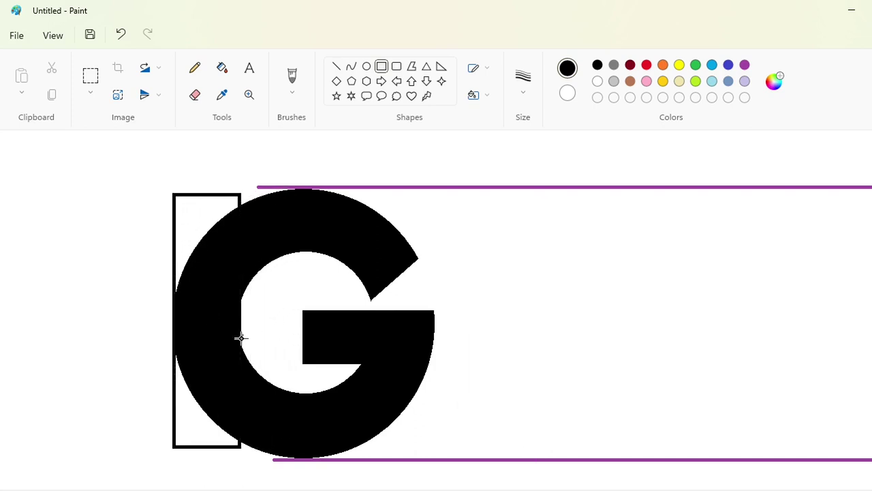
pyautogui.hotkey('ctrl', 'z')
# Draw a vertical rectangle as wide as the G's stroke, place it right of the G spanning both guide lines, and fill it black.
pyautogui.moveTo(181, 197); pyautogui.dragTo(268, 447)
pyautogui.moveTo(238, 321); pyautogui.dragTo(231, 322)
pyautogui.moveTo(261, 322)
pyautogui.mouseDown()
pyautogui.moveTo(239, 329)
pyautogui.moveTo(517, 336)
pyautogui.mouseUp()
pyautogui.moveTo(508, 207); pyautogui.dragTo(510, 190)
pyautogui.click(449, 162)
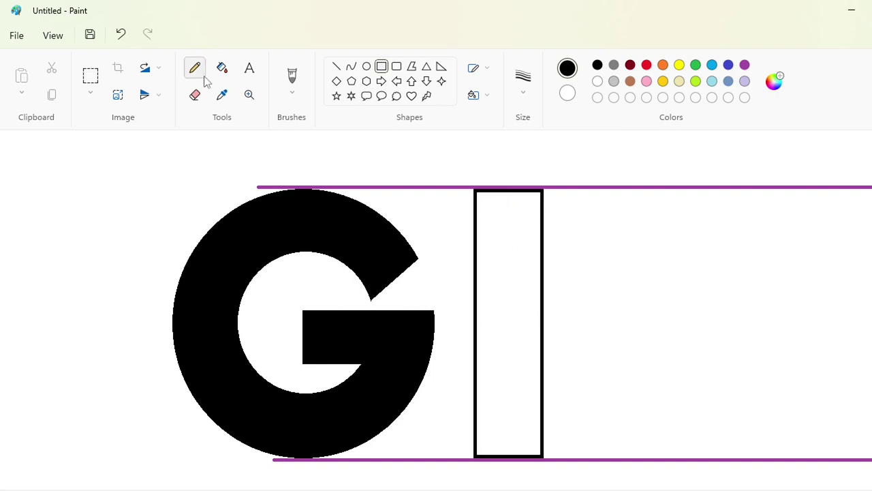
pyautogui.click(222, 67)
pyautogui.click(526, 277)
# Draw a black circle outline slightly over half the letter height and place it in the empty area well right of the vertical bar.
pyautogui.hscroll(2, 436, 310)
pyautogui.click(367, 66)
pyautogui.moveTo(406, 215)
pyautogui.mouseDown()
pyautogui.moveTo(530, 344)
pyautogui.moveTo(527, 334)
pyautogui.mouseUp()
pyautogui.press('Up')
pyautogui.press('Up')
pyautogui.press('Up')
pyautogui.press('Up')
pyautogui.press('Up')
pyautogui.press('Up')
pyautogui.press('Up')
pyautogui.press('Up')
pyautogui.press('Up')
pyautogui.press('Up')
pyautogui.press('Up')
pyautogui.press('Up')
pyautogui.press('Up')
pyautogui.press('Up')
pyautogui.press('Up')
pyautogui.press('Up')
pyautogui.press('Up')
pyautogui.press('Up')
pyautogui.press('Up')
pyautogui.press('Up')
pyautogui.press('Left')
pyautogui.press('Left')
pyautogui.press('Left')
pyautogui.press('Left')
pyautogui.press('Left')
pyautogui.press('Left')
pyautogui.press('Left')
pyautogui.press('Left')
pyautogui.press('Left')
pyautogui.press('Left')
pyautogui.press('Left')
pyautogui.press('Left')
pyautogui.press('Left')
pyautogui.press('Left')
pyautogui.press('Left')
pyautogui.press('Left')
pyautogui.press('Left')
pyautogui.press('Left')
pyautogui.press('Left')
pyautogui.moveTo(514, 268); pyautogui.dragTo(773, 322)
pyautogui.click(90, 75)
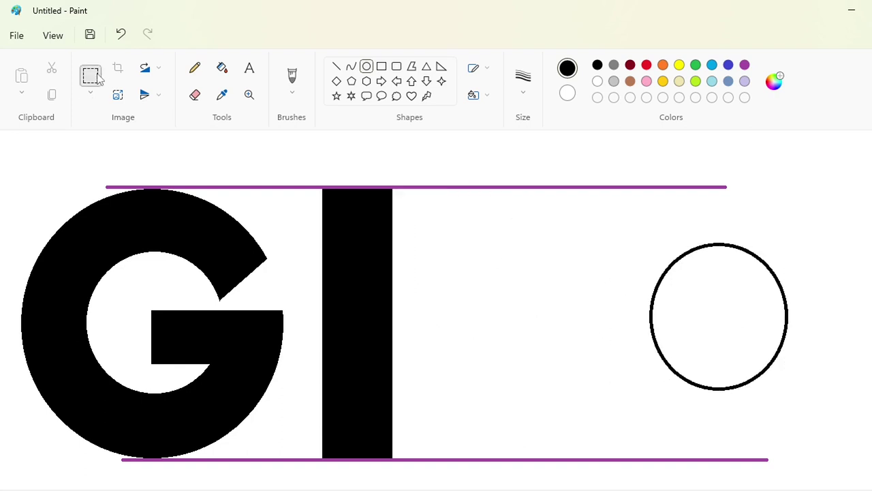
pyautogui.moveTo(613, 212); pyautogui.dragTo(811, 425)
pyautogui.hotkey('ctrl', 'c')
pyautogui.hotkey('ctrl', 'v')
pyautogui.moveTo(96, 253); pyautogui.dragTo(430, 263)
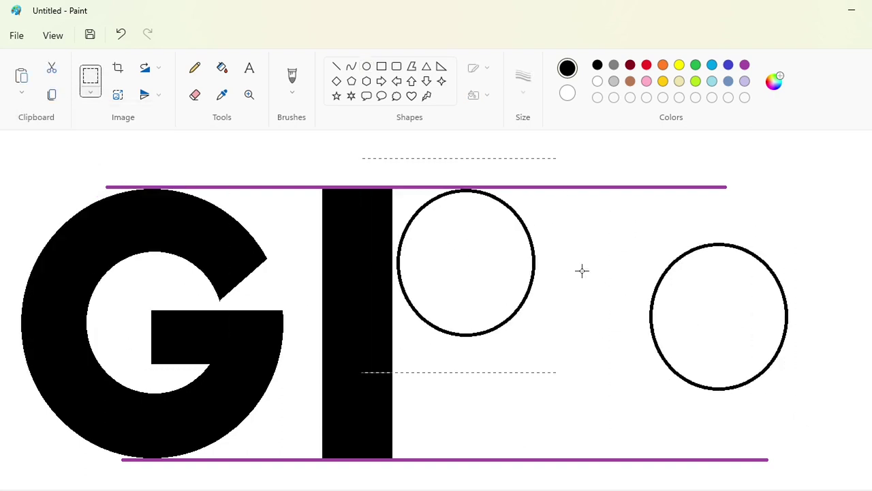
pyautogui.click(581, 271)
pyautogui.hotkey('ctrl', 'z')
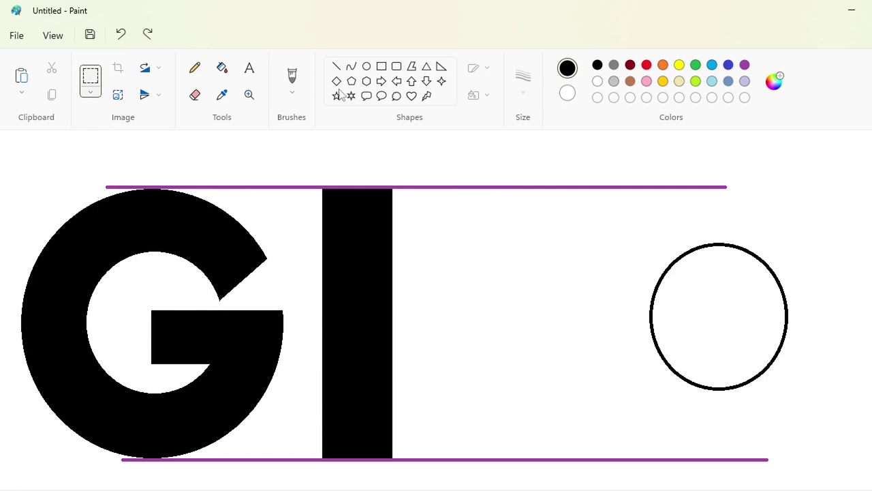
# Draw a smaller circle centred inside the black circle outline and fill the area between the two circles with black.
pyautogui.click(366, 66)
pyautogui.moveTo(695, 294); pyautogui.dragTo(744, 338)
pyautogui.click(222, 68)
pyautogui.click(763, 340)
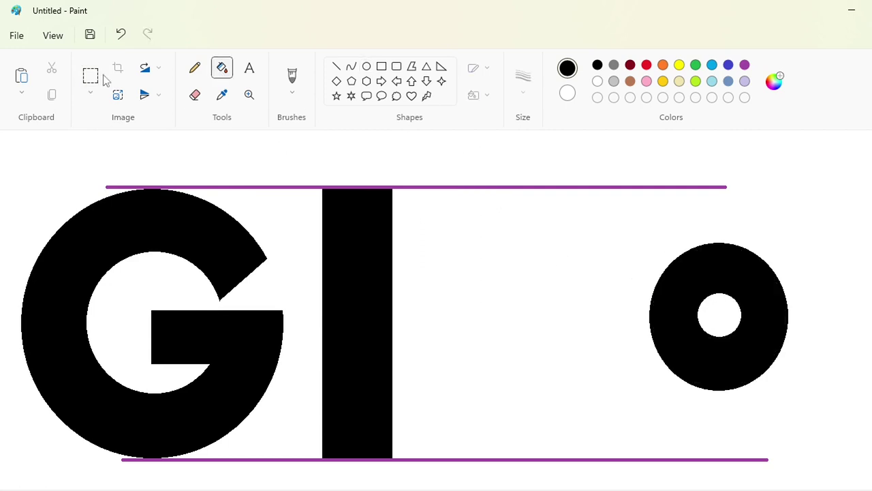
# Copy the black ring and place two pasted copies stacked against the vertical bar's right side, fitting between the guide lines.
pyautogui.click(90, 75)
pyautogui.moveTo(590, 209); pyautogui.dragTo(871, 408)
pyautogui.hotkey('ctrl', 'c')
pyautogui.hotkey('ctrl', 'v')
pyautogui.moveTo(137, 257); pyautogui.dragTo(449, 254)
pyautogui.hotkey('ctrl', 'v')
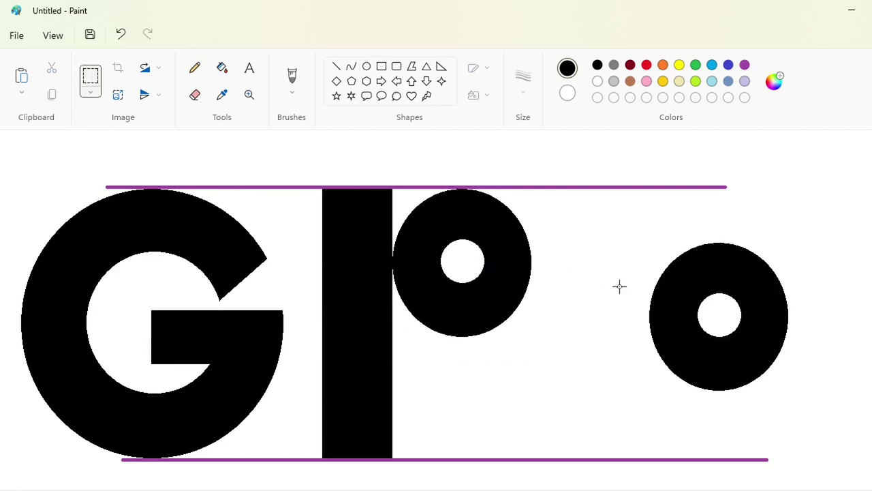
pyautogui.moveTo(177, 259); pyautogui.dragTo(499, 375)
pyautogui.click(688, 385)
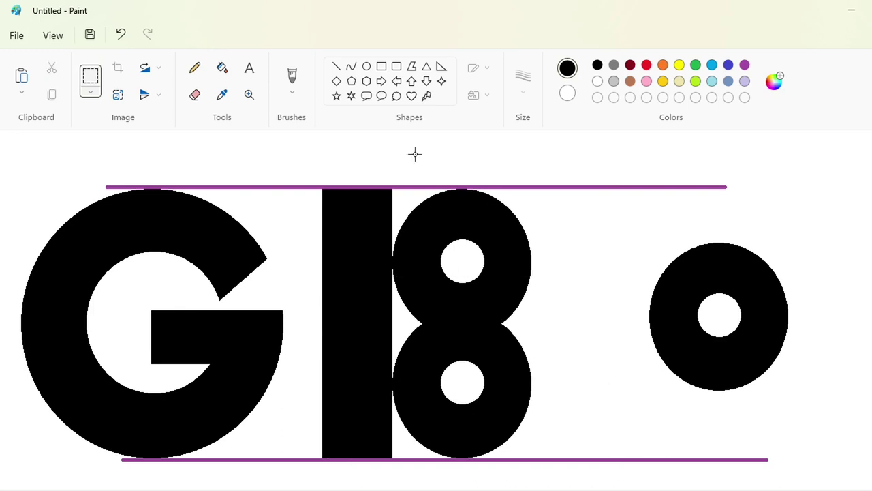
# Fill the upper, middle and lower gaps between the vertical bar and the two stacked rings with black to form a solid B.
pyautogui.click(404, 197)
pyautogui.click(406, 320)
pyautogui.click(409, 432)
# Extend both round holes of the B leftward with white lines and fill the enclosed areas white to give them straight left sides.
pyautogui.click(336, 66)
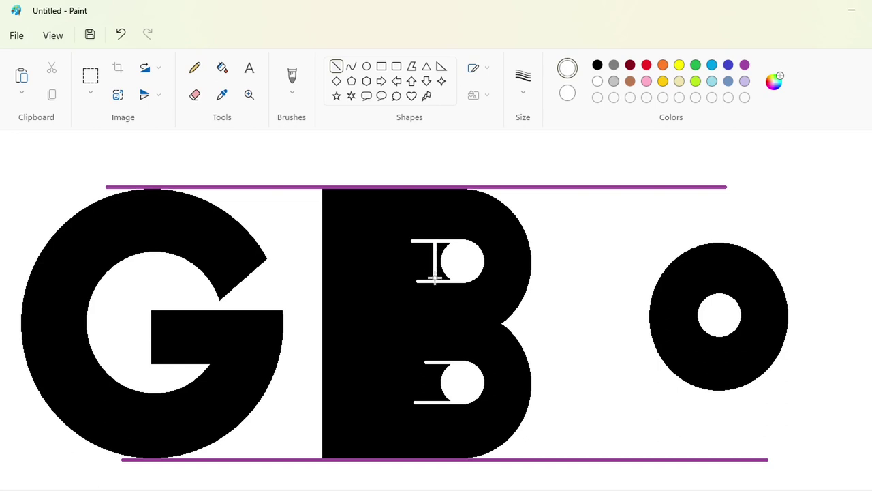
pyautogui.click(222, 67)
pyautogui.click(442, 246)
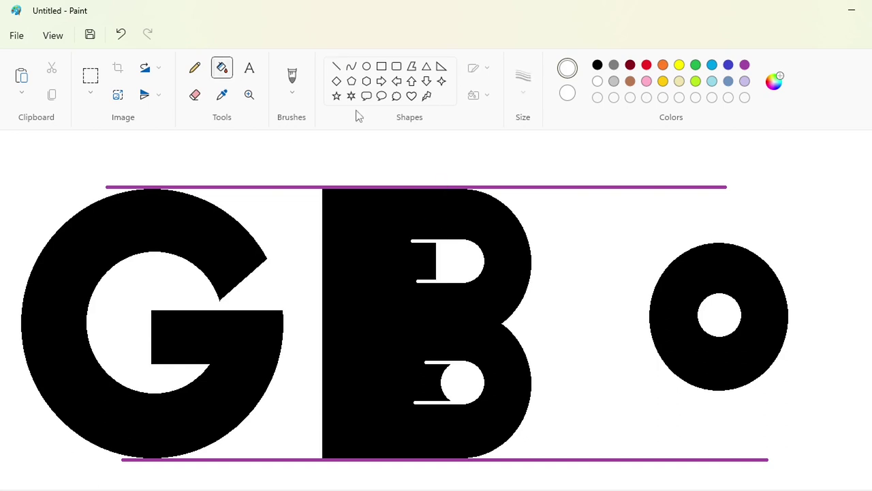
pyautogui.click(336, 66)
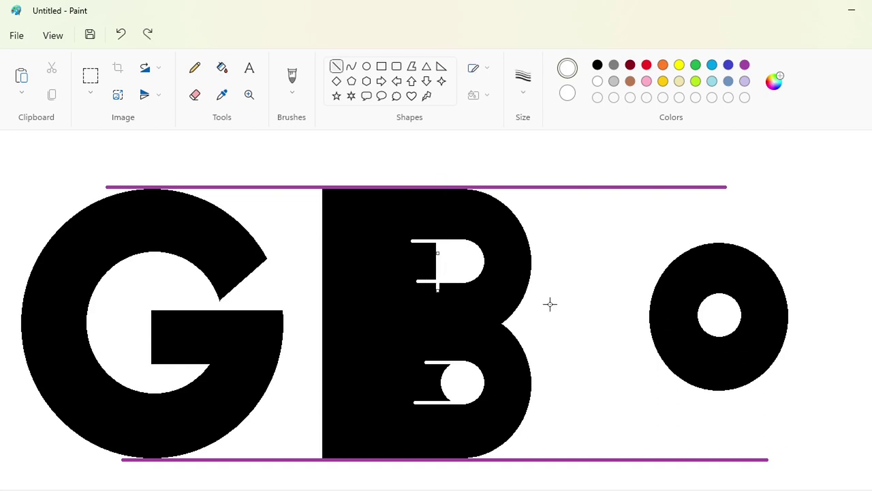
pyautogui.click(222, 67)
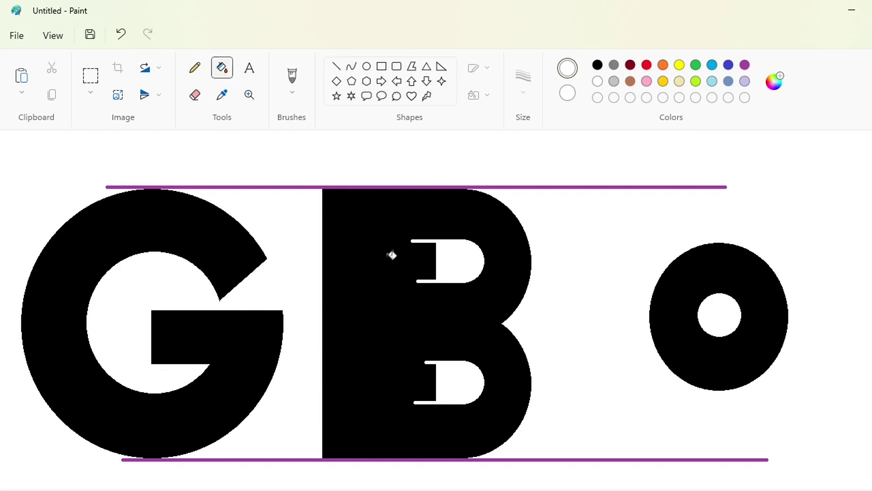
# Draw a vertical black line just left of the B's two openings to cut off the leftover white line ends, and fill them black.
pyautogui.click(336, 66)
pyautogui.click(598, 65)
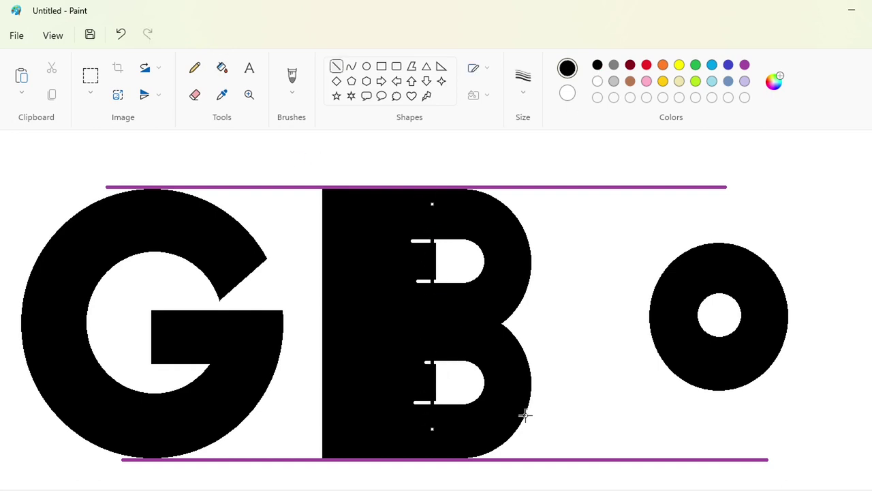
pyautogui.click(223, 67)
pyautogui.click(421, 241)
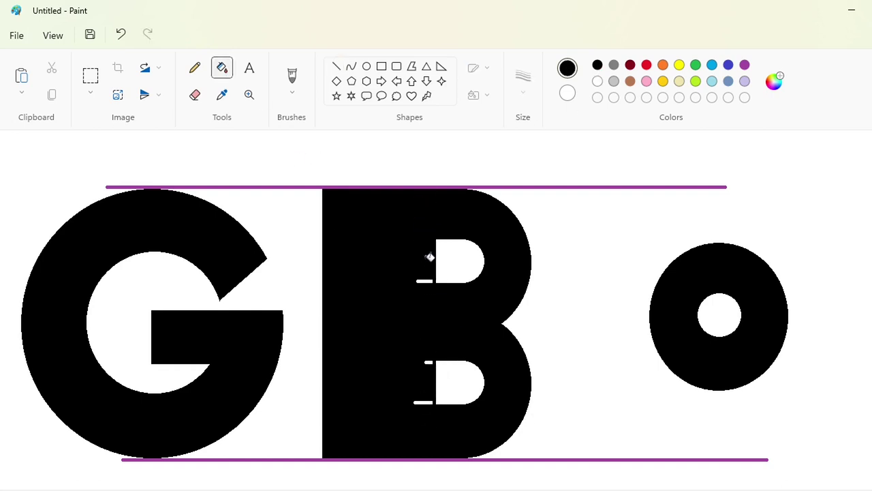
# Try trimming the B's stem with a full-height vertical white line, shift it left through the stem, and undo it.
pyautogui.click(336, 66)
pyautogui.moveTo(384, 180); pyautogui.dragTo(385, 458)
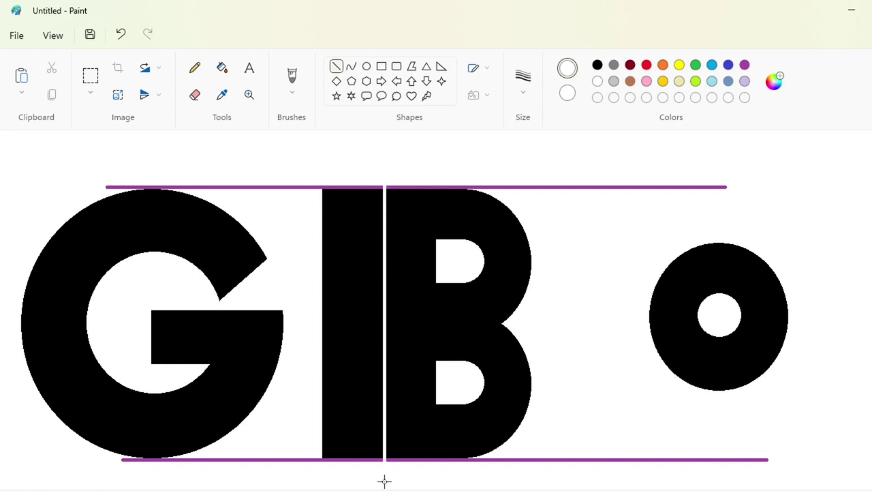
pyautogui.press('Left')
pyautogui.press('Left')
pyautogui.press('Left')
pyautogui.press('Left')
pyautogui.press('Left')
pyautogui.press('Left')
pyautogui.press('Left')
pyautogui.press('Left')
pyautogui.press('Left')
pyautogui.press('Left')
pyautogui.press('Left')
pyautogui.press('Left')
pyautogui.press('Left')
pyautogui.press('Left')
pyautogui.press('Left')
pyautogui.press('Left')
pyautogui.press('Left')
pyautogui.press('Left')
pyautogui.press('Left')
pyautogui.press('Left')
pyautogui.press('Left')
pyautogui.press('Left')
pyautogui.press('Left')
pyautogui.press('Left')
pyautogui.press('Left')
pyautogui.press('Left')
pyautogui.press('Left')
pyautogui.press('Left')
pyautogui.press('Left')
pyautogui.press('Left')
pyautogui.press('Left')
pyautogui.press('Left')
pyautogui.press('Left')
pyautogui.press('Left')
pyautogui.press('Left')
pyautogui.press('Left')
pyautogui.press('Left')
pyautogui.press('Left')
pyautogui.press('Left')
pyautogui.press('Left')
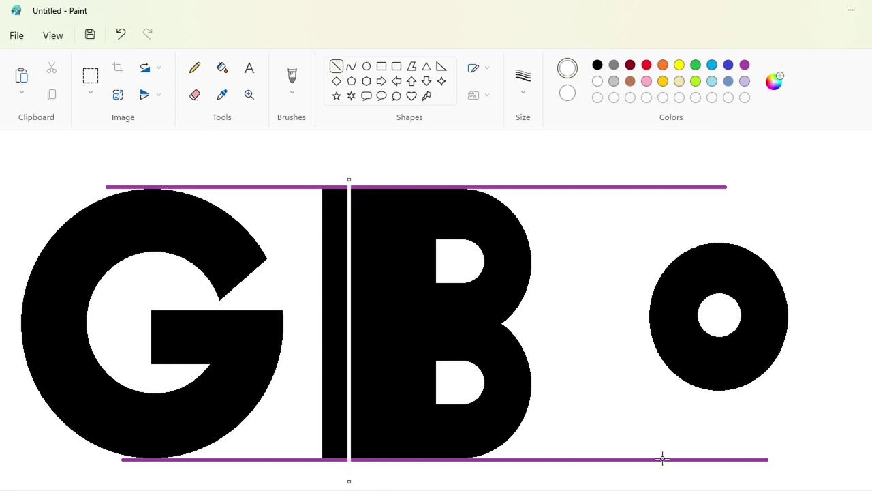
pyautogui.press('Left')
pyautogui.press('Left')
pyautogui.press('Left')
pyautogui.press('Left')
pyautogui.hotkey('ctrl', 'z')
# Fill the B's upper and lower D-shaped openings with purple.
pyautogui.click(90, 76)
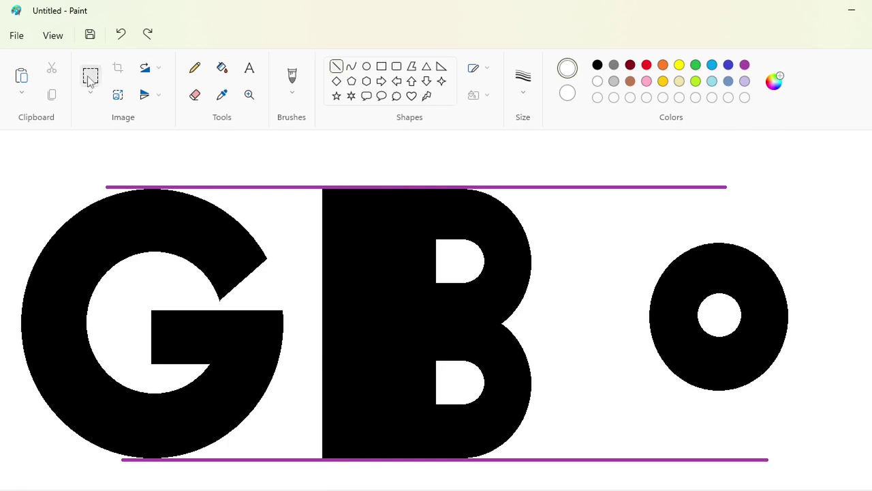
pyautogui.click(221, 67)
pyautogui.click(460, 261)
pyautogui.click(460, 381)
# Copy the B's upper purple opening and place the pasted copy in the empty canvas area beyond the spare ring.
pyautogui.click(91, 75)
pyautogui.moveTo(406, 225); pyautogui.dragTo(498, 292)
pyautogui.hotkey('ctrl', 'c')
pyautogui.hotkey('ctrl', 'v')
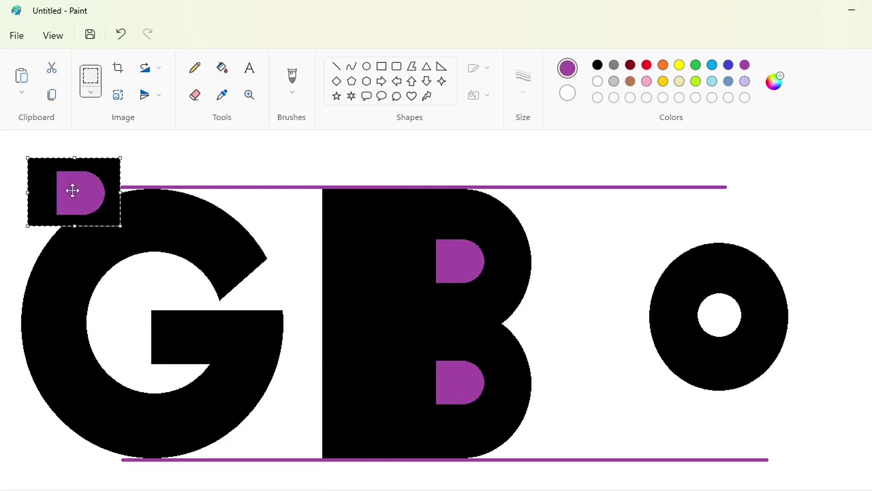
pyautogui.moveTo(73, 189); pyautogui.dragTo(828, 380)
# Fill the spare black ring and the black surround of the copied opening with white, leaving only the purple D shape.
pyautogui.click(221, 69)
pyautogui.click(597, 81)
pyautogui.click(736, 276)
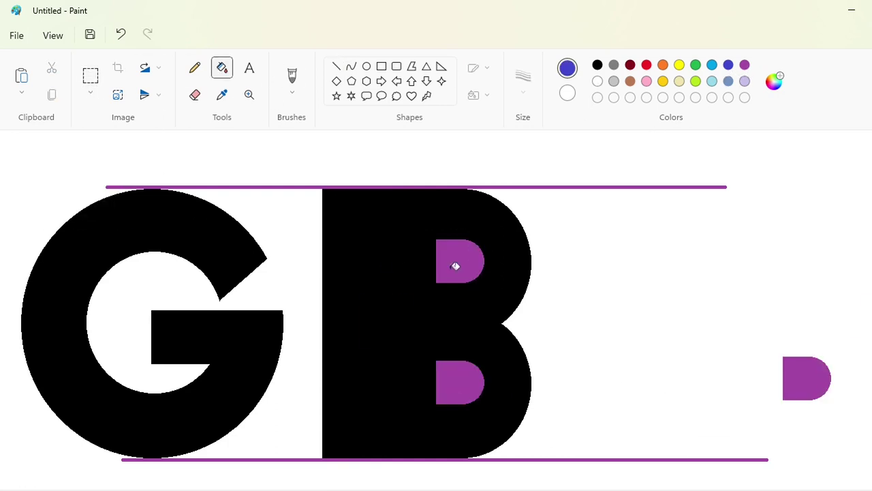
# Fill the B's two openings with indigo and place a copy of the purple D shape slightly left over the upper one.
pyautogui.click(455, 266)
pyautogui.click(460, 381)
pyautogui.click(90, 76)
pyautogui.moveTo(736, 327); pyautogui.dragTo(853, 425)
pyautogui.moveTo(816, 380); pyautogui.dragTo(460, 263)
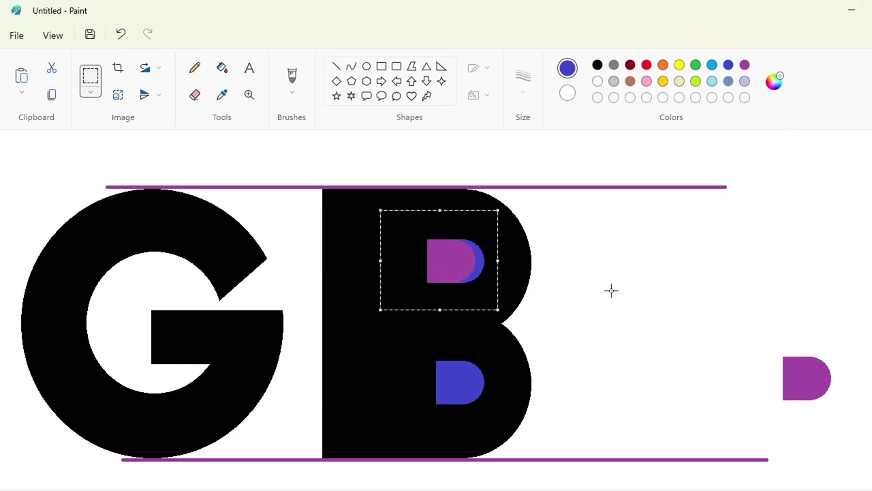
# Paste another purple D shape and align it over the B's lower opening, directly below the shifted upper one.
pyautogui.hotkey('ctrl', 'c')
pyautogui.click(612, 291)
pyautogui.hotkey('ctrl', 'v')
pyautogui.moveTo(89, 232); pyautogui.dragTo(444, 307)
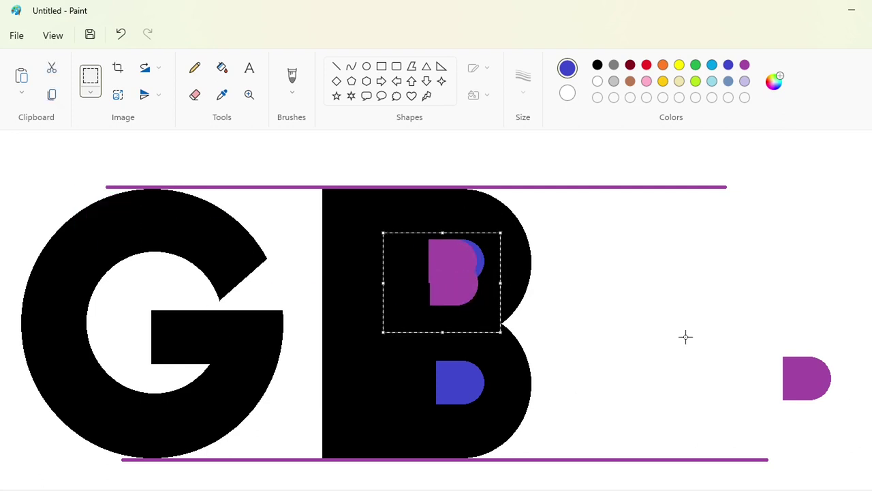
pyautogui.press('Left')
pyautogui.press('Left')
pyautogui.press('Down')
pyautogui.press('Down')
pyautogui.press('Down')
pyautogui.press('Down')
pyautogui.press('Down')
pyautogui.press('Down')
pyautogui.press('Down')
pyautogui.press('Down')
pyautogui.press('Down')
pyautogui.press('Down')
pyautogui.press('Down')
pyautogui.press('Down')
pyautogui.press('Down')
pyautogui.press('Down')
pyautogui.press('Down')
pyautogui.press('Down')
pyautogui.press('Down')
pyautogui.press('Down')
pyautogui.press('Down')
pyautogui.press('Down')
# Fill the leftover indigo slivers beside the two purple openings of the B with black.
pyautogui.click(480, 289)
pyautogui.click(597, 65)
pyautogui.click(480, 261)
pyautogui.click(481, 381)
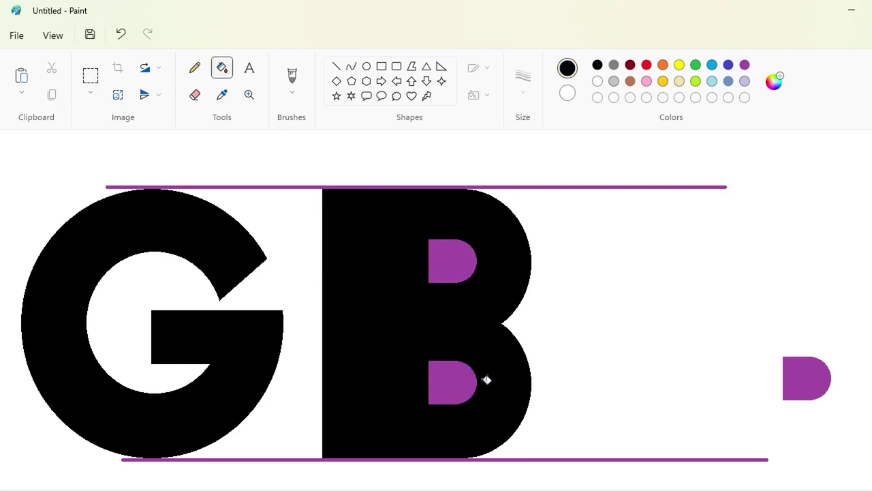
# Try a vertical white trim line through the B's stem again, shift it slightly right, and undo it.
pyautogui.click(336, 66)
pyautogui.moveTo(357, 197); pyautogui.dragTo(357, 396)
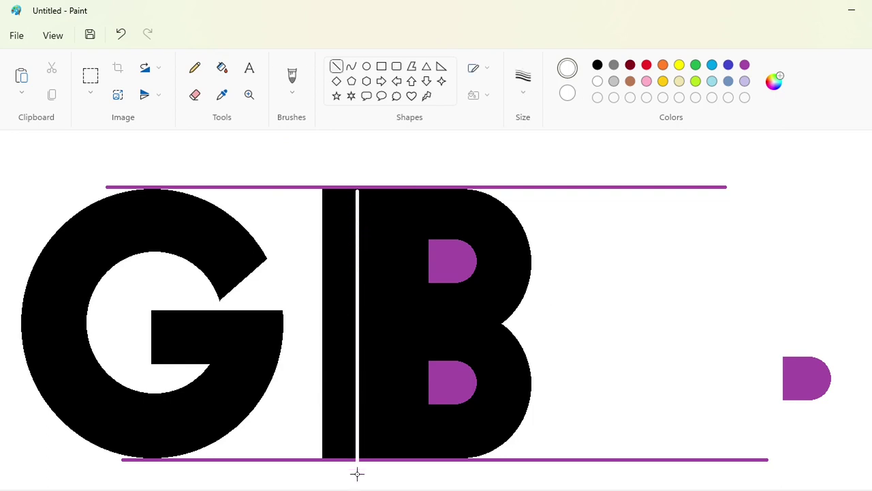
pyautogui.press('Right')
pyautogui.press('Right')
pyautogui.press('Right')
pyautogui.press('Right')
pyautogui.press('Right')
pyautogui.press('Right')
pyautogui.press('Right')
pyautogui.press('Right')
pyautogui.press('Right')
pyautogui.press('Right')
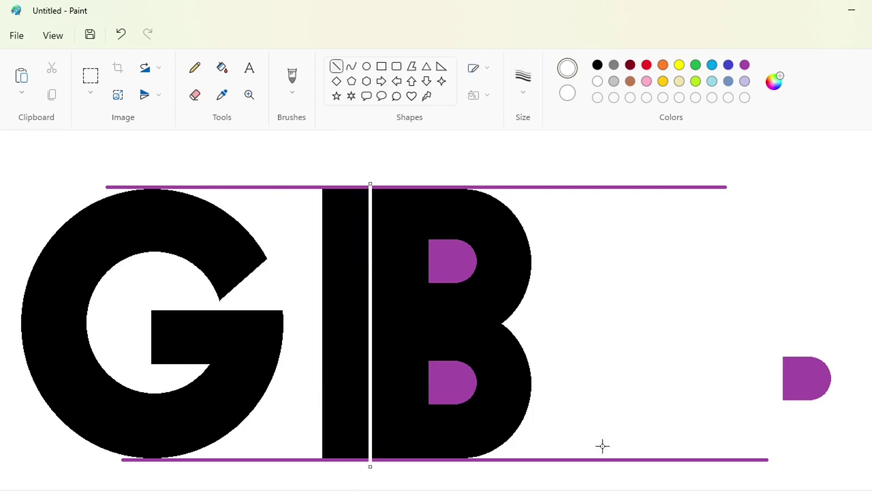
pyautogui.hotkey('ctrl', 'z')
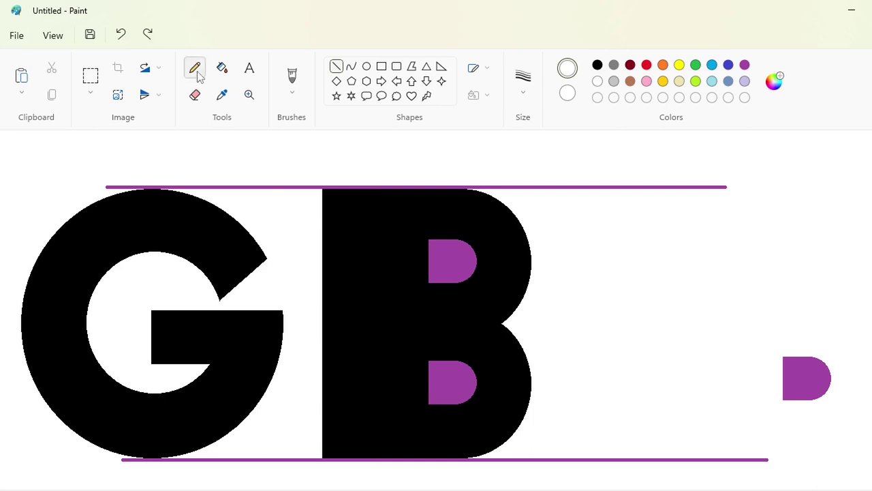
# Recolor the spare purple D shape beside the B with indigo.
pyautogui.click(222, 67)
pyautogui.click(806, 378)
pyautogui.hotkey('ctrl', 'z')
pyautogui.click(729, 65)
pyautogui.click(807, 378)
# Place two copies of the indigo D shape slightly left over the B's purple openings and fill the leftover purple slivers with black.
pyautogui.click(91, 75)
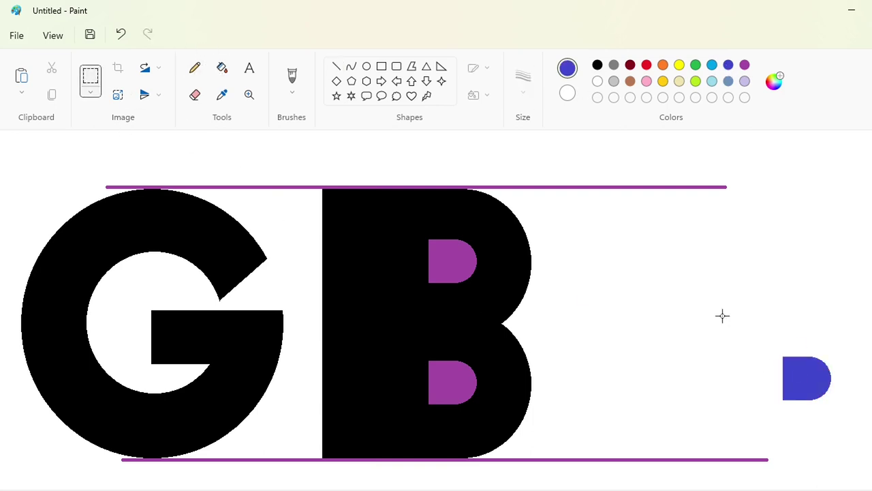
pyautogui.moveTo(748, 323); pyautogui.dragTo(861, 435)
pyautogui.hotkey('ctrl', 'c')
pyautogui.hotkey('ctrl', 'v')
pyautogui.moveTo(82, 203); pyautogui.dragTo(460, 259)
pyautogui.hotkey('ctrl', 'v')
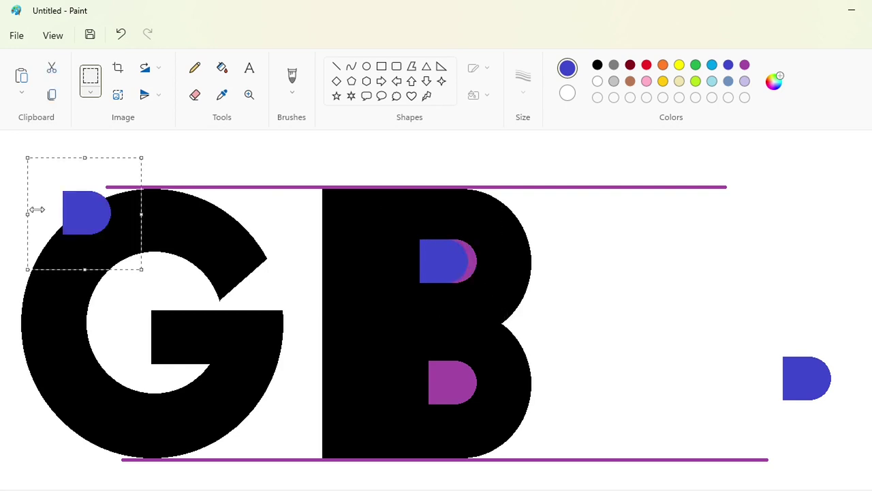
pyautogui.moveTo(37, 210); pyautogui.dragTo(393, 373)
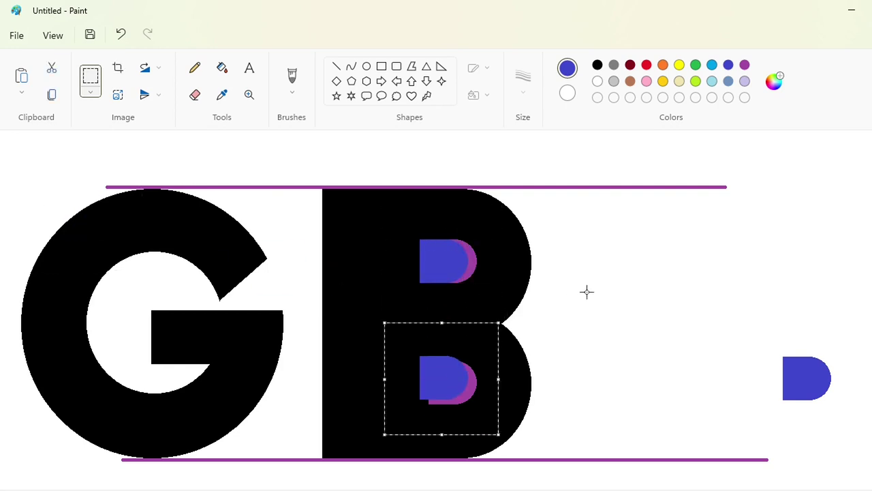
pyautogui.click(469, 256)
pyautogui.click(473, 382)
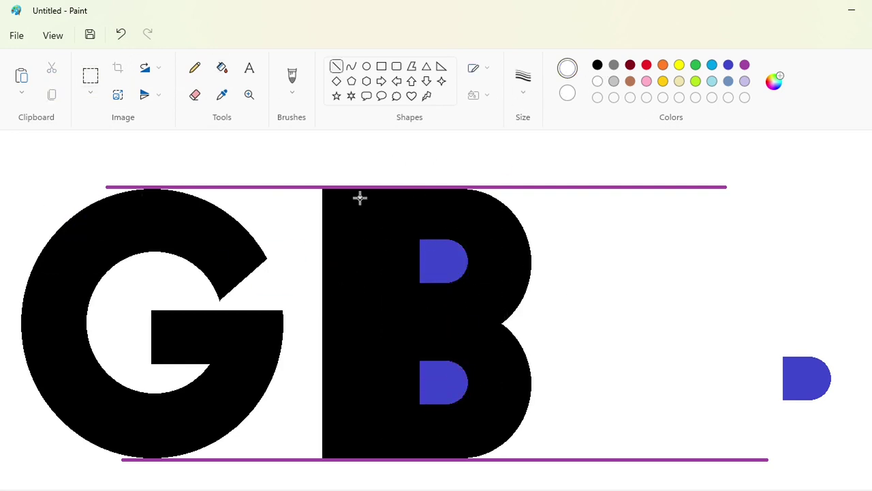
# Test another vertical white trim line in the B's stem left of the indigo openings, adjust its position sideways, and undo it.
pyautogui.moveTo(360, 198); pyautogui.dragTo(360, 463)
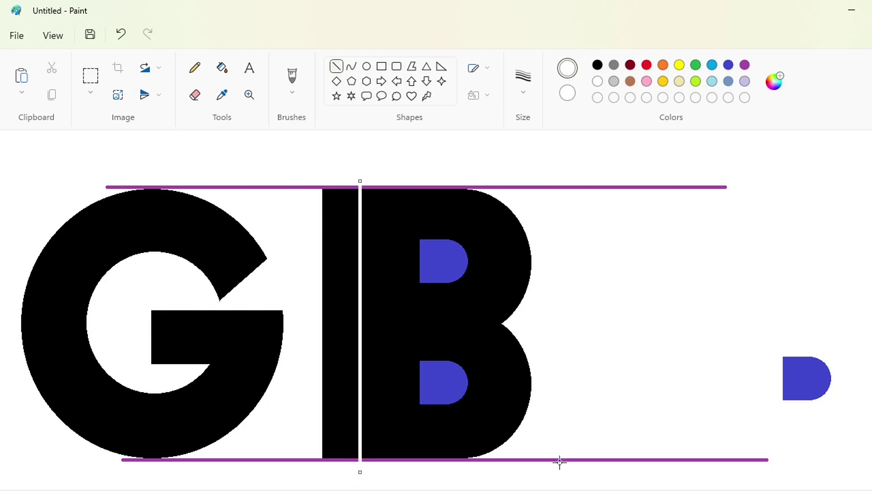
pyautogui.press('Left')
pyautogui.press('Left')
pyautogui.press('Left')
pyautogui.press('Left')
pyautogui.press('Left')
pyautogui.press('Left')
pyautogui.press('Left')
pyautogui.press('Left')
pyautogui.press('Left')
pyautogui.press('Left')
pyautogui.press('Left')
pyautogui.press('Left')
pyautogui.press('Left')
pyautogui.press('Left')
pyautogui.press('Left')
pyautogui.press('Left')
pyautogui.press('Left')
pyautogui.press('Left')
pyautogui.press('Left')
pyautogui.press('Left')
pyautogui.press('Right')
pyautogui.press('Right')
pyautogui.press('Right')
pyautogui.press('Right')
pyautogui.press('Right')
pyautogui.press('Right')
pyautogui.press('Right')
pyautogui.press('Right')
pyautogui.press('Right')
pyautogui.press('Right')
pyautogui.press('Right')
pyautogui.press('Right')
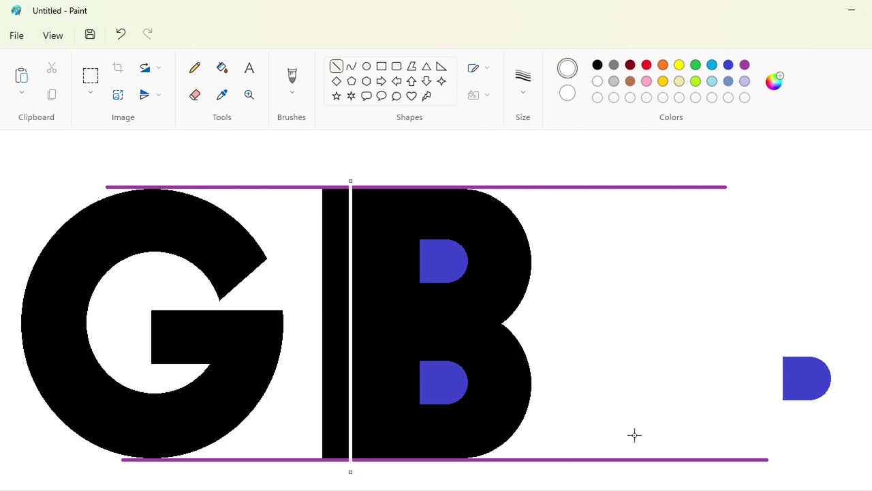
pyautogui.hotkey('ctrl', 'z')
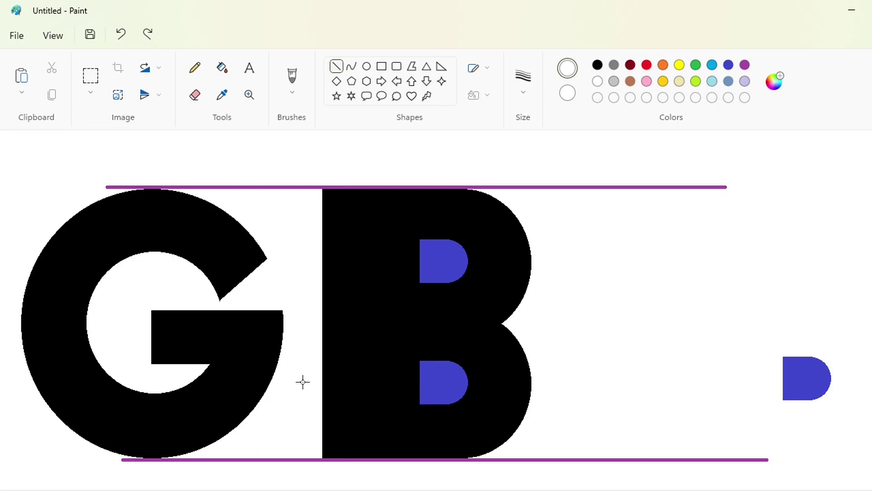
# Fill the spare indigo D shape beside the B with purple.
pyautogui.click(90, 76)
pyautogui.click(222, 68)
pyautogui.click(806, 378)
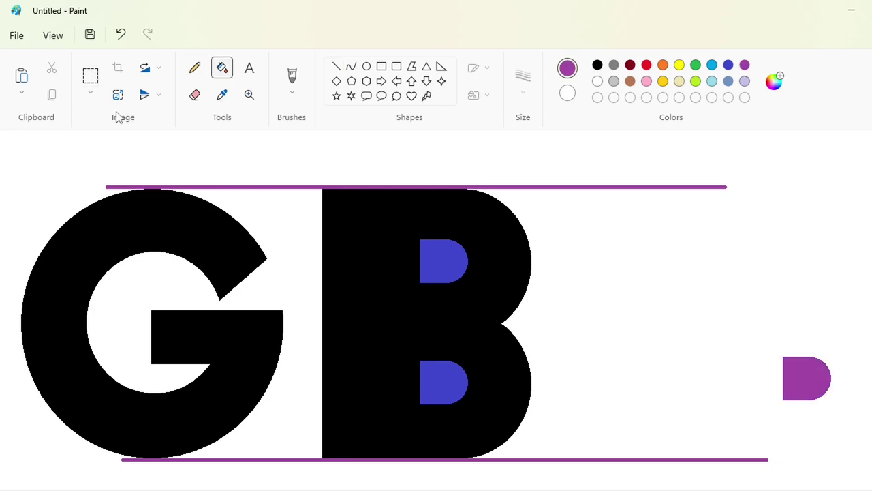
# Place two copies of the purple D over the B's indigo openings, closer to its waist, and fill the leftover indigo slivers with black.
pyautogui.click(91, 76)
pyautogui.moveTo(728, 309); pyautogui.dragTo(870, 438)
pyautogui.hotkey('ctrl', 'c')
pyautogui.hotkey('ctrl', 'v')
pyautogui.moveTo(109, 226); pyautogui.dragTo(443, 299)
pyautogui.press('Down')
pyautogui.press('Down')
pyautogui.press('Down')
pyautogui.press('Down')
pyautogui.press('Down')
pyautogui.press('Down')
pyautogui.press('Down')
pyautogui.press('Down')
pyautogui.press('Down')
pyautogui.press('Down')
pyautogui.press('Down')
pyautogui.press('Down')
pyautogui.press('Down')
pyautogui.press('Down')
pyautogui.press('Down')
pyautogui.press('Down')
pyautogui.press('Down')
pyautogui.press('Down')
pyautogui.press('Down')
pyautogui.press('Down')
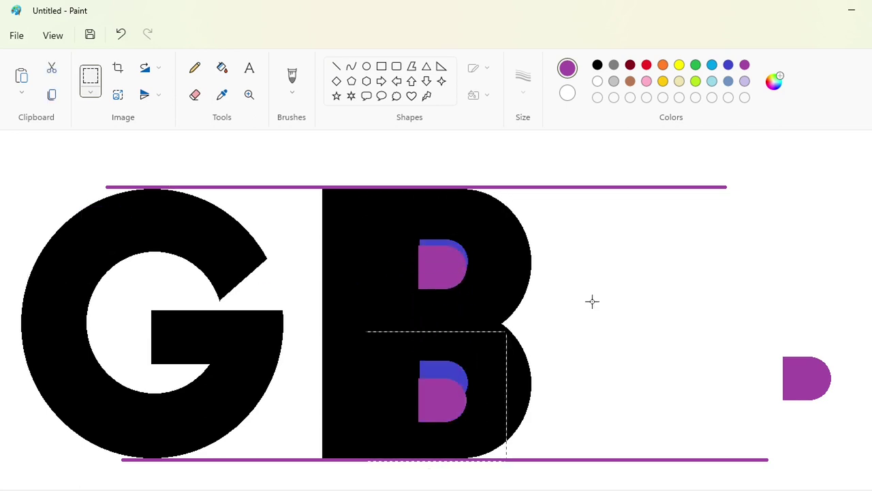
pyautogui.press('Up')
pyautogui.press('Up')
pyautogui.press('Up')
pyautogui.press('Up')
pyautogui.press('Up')
pyautogui.press('Up')
pyautogui.press('Up')
pyautogui.press('Up')
pyautogui.click(592, 302)
pyautogui.click(222, 67)
pyautogui.click(597, 65)
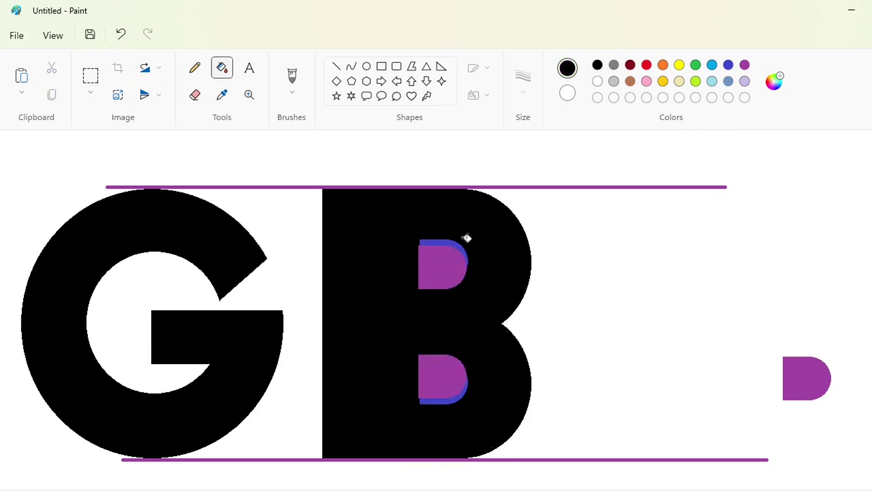
# Draw a white vertical trim line through the B's stem, crossing both guide lines and leaving a narrow black strip on its left.
pyautogui.click(337, 67)
pyautogui.moveTo(344, 185); pyautogui.dragTo(345, 208)
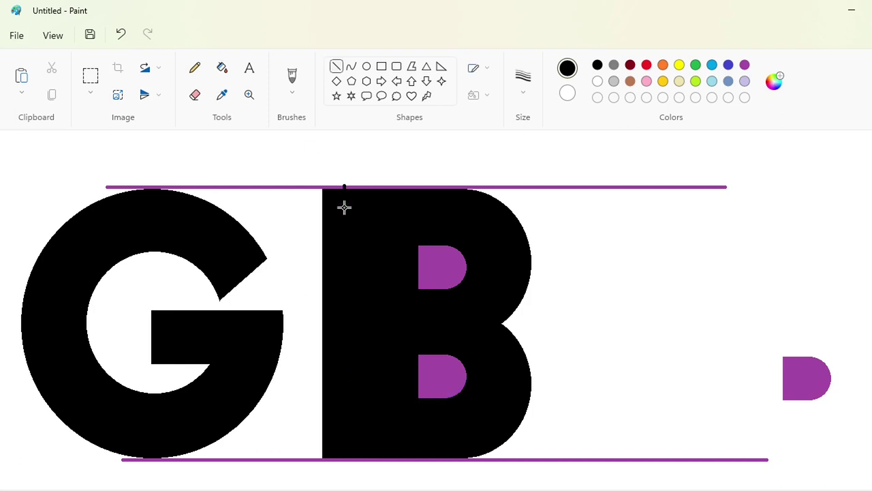
pyautogui.moveTo(344, 451); pyautogui.dragTo(344, 473)
pyautogui.click(598, 81)
pyautogui.moveTo(344, 326); pyautogui.dragTo(348, 326)
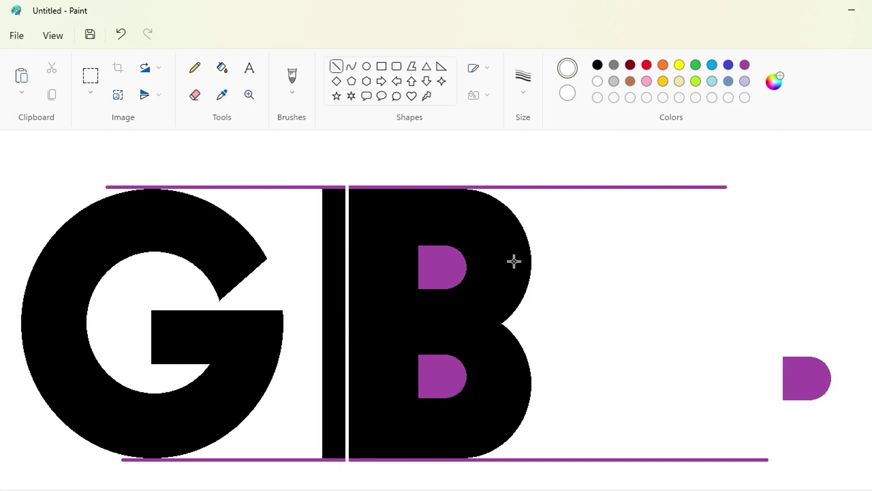
# Fill the cut-off strip of the B's stem and both purple openings with white.
pyautogui.click(222, 67)
pyautogui.click(334, 320)
pyautogui.click(449, 272)
pyautogui.click(443, 376)
# Draw a tall black rectangle between the guide lines right of the B, about as wide as the B's stem, and fill it black.
pyautogui.hscroll(3, 601, 382)
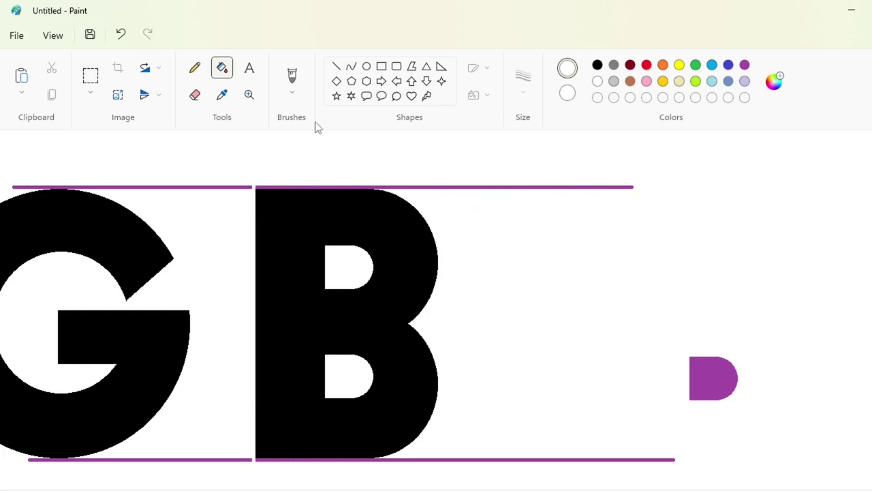
pyautogui.click(381, 66)
pyautogui.moveTo(469, 173); pyautogui.dragTo(521, 455)
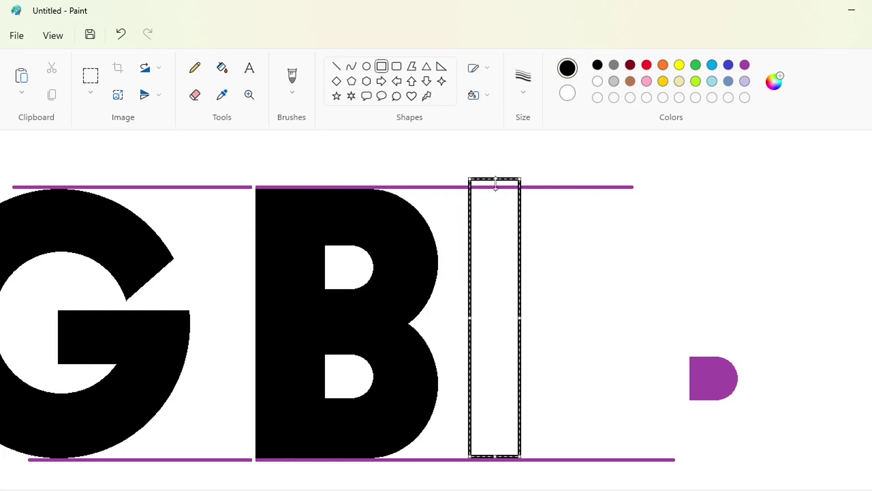
pyautogui.moveTo(495, 183); pyautogui.dragTo(496, 193)
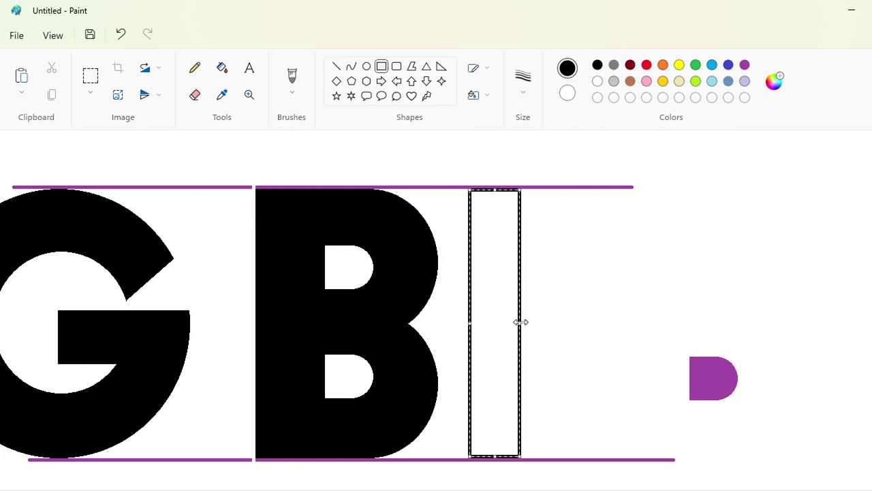
pyautogui.moveTo(521, 321); pyautogui.dragTo(532, 324)
pyautogui.click(223, 70)
pyautogui.click(502, 272)
# Copy the black bar and place the duplicate to its right, level between the guide lines, as the H's second stem.
pyautogui.click(91, 75)
pyautogui.moveTo(456, 169); pyautogui.dragTo(576, 477)
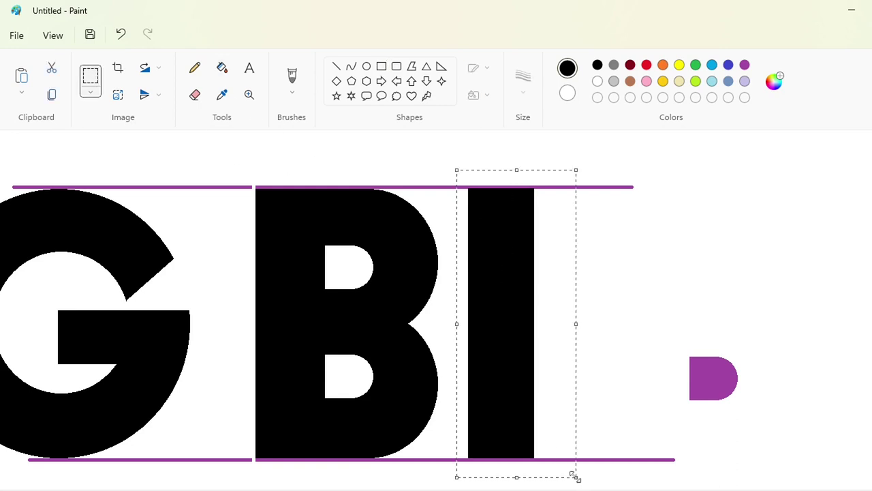
pyautogui.hotkey('ctrl', 'c')
pyautogui.hotkey('ctrl', 'v')
pyautogui.moveTo(89, 293); pyautogui.dragTo(613, 328)
pyautogui.press('Up')
pyautogui.press('Up')
pyautogui.press('Right')
pyautogui.press('Right')
pyautogui.press('Right')
pyautogui.press('Right')
pyautogui.press('Right')
pyautogui.press('Right')
pyautogui.press('Right')
pyautogui.press('Right')
pyautogui.press('Right')
pyautogui.press('Right')
pyautogui.press('Right')
pyautogui.press('Right')
pyautogui.press('Right')
pyautogui.press('Right')
pyautogui.press('Right')
pyautogui.press('Right')
pyautogui.press('Right')
pyautogui.press('Right')
pyautogui.press('Right')
pyautogui.press('Right')
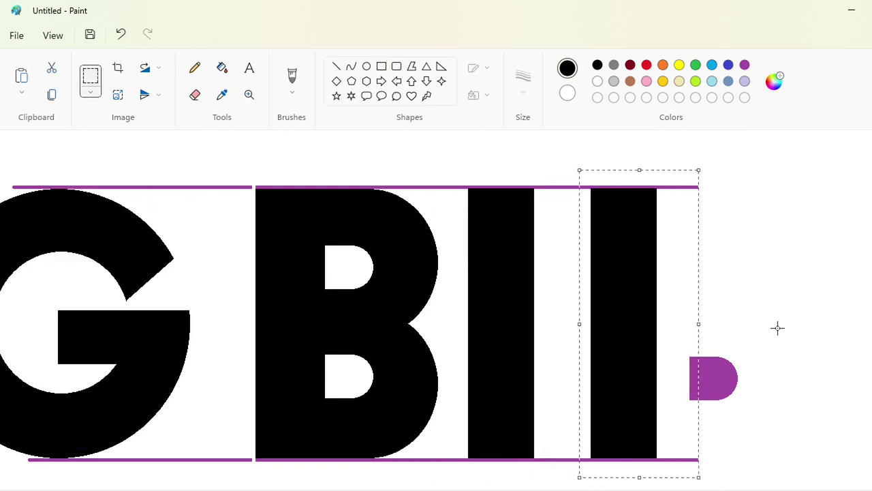
pyautogui.press('Right')
pyautogui.press('Right')
pyautogui.press('Right')
pyautogui.press('Right')
pyautogui.press('Right')
pyautogui.press('Right')
pyautogui.click(777, 328)
# Draw a horizontal rectangle joining the two bars at mid-height and fill it black as the H's crossbar.
pyautogui.click(381, 67)
pyautogui.moveTo(510, 300); pyautogui.dragTo(645, 363)
pyautogui.press('Up')
pyautogui.press('Up')
pyautogui.press('Up')
pyautogui.press('Up')
pyautogui.press('Up')
pyautogui.press('Up')
pyautogui.press('Up')
pyautogui.press('Up')
pyautogui.press('Up')
pyautogui.press('Up')
pyautogui.press('Up')
pyautogui.press('Up')
pyautogui.press('Up')
pyautogui.press('Up')
pyautogui.press('Up')
pyautogui.press('Up')
pyautogui.press('Up')
pyautogui.press('Up')
pyautogui.press('Up')
pyautogui.press('Up')
pyautogui.press('Left')
pyautogui.press('Left')
pyautogui.press('Left')
pyautogui.press('Left')
pyautogui.press('Left')
pyautogui.press('Left')
pyautogui.press('Left')
pyautogui.press('Left')
pyautogui.press('Left')
pyautogui.press('Left')
pyautogui.press('Left')
pyautogui.press('Left')
pyautogui.press('Left')
pyautogui.press('Left')
pyautogui.press('Left')
pyautogui.press('Left')
pyautogui.press('Left')
pyautogui.press('Left')
pyautogui.press('Down')
pyautogui.press('Down')
pyautogui.press('Down')
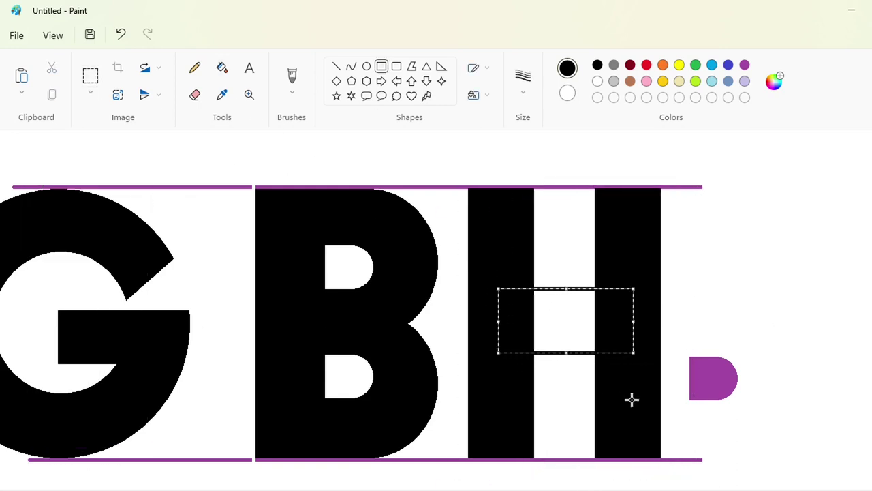
pyautogui.click(222, 68)
pyautogui.click(564, 320)
# Erase the spare purple D with white and remove the guide lines by flooding the background with purple, then white.
pyautogui.click(598, 81)
pyautogui.click(718, 374)
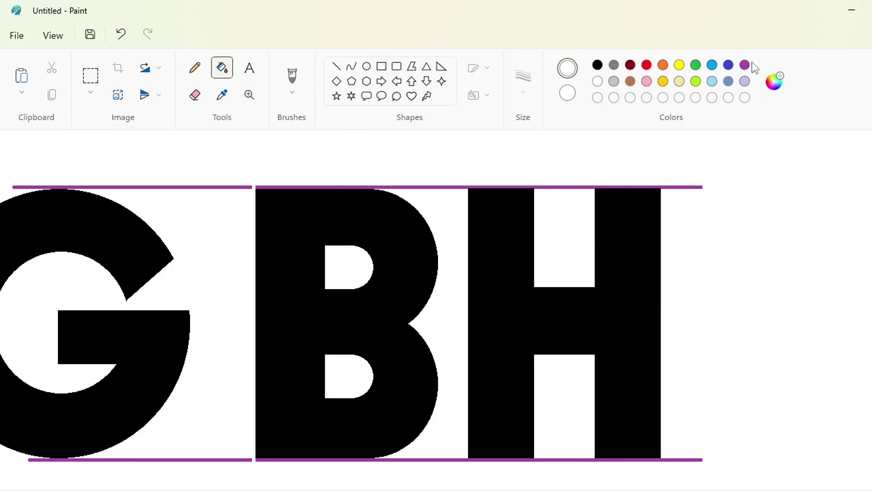
pyautogui.click(745, 66)
pyautogui.click(804, 341)
pyautogui.click(597, 81)
pyautogui.click(807, 387)
# Copy the B and erase the original from the canvas by filling it with white.
pyautogui.scroll(-1, 807, 387)
pyautogui.click(94, 81)
pyautogui.moveTo(369, 194); pyautogui.dragTo(492, 418)
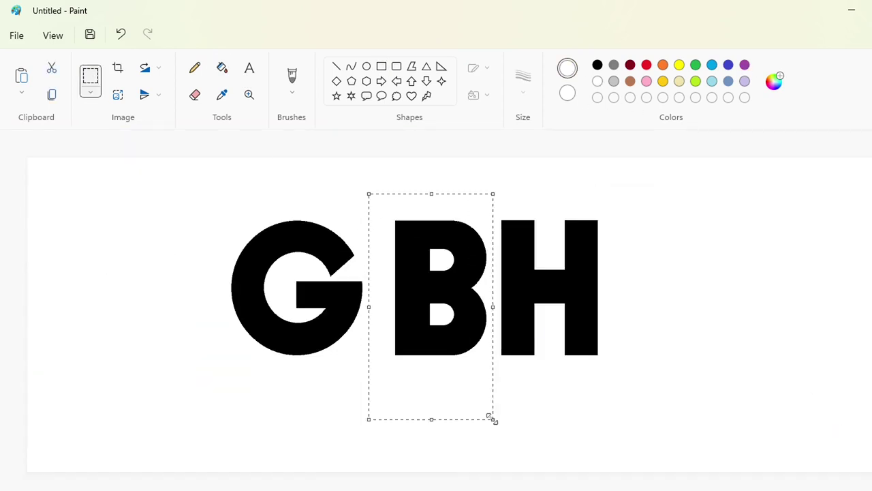
pyautogui.click(222, 67)
pyautogui.click(426, 261)
# Try placing a pasted, slightly widened copy of the B level with the G and directly against its opening.
pyautogui.scroll(1, 426, 261)
pyautogui.hscroll(4, 647, 419)
pyautogui.scroll(-1, 647, 418)
pyautogui.hotkey('ctrl', 'v')
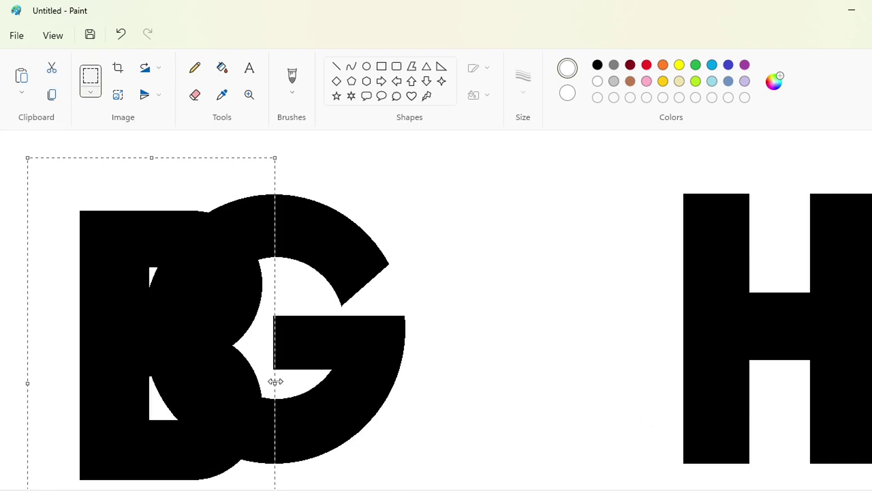
pyautogui.moveTo(275, 382); pyautogui.dragTo(310, 382)
pyautogui.moveTo(207, 372); pyautogui.dragTo(354, 335)
pyautogui.press('Down')
pyautogui.press('Down')
pyautogui.press('Down')
pyautogui.press('Down')
pyautogui.press('Down')
pyautogui.press('Down')
pyautogui.press('Down')
pyautogui.press('Down')
pyautogui.press('Down')
pyautogui.press('Down')
pyautogui.press('Down')
pyautogui.press('Down')
pyautogui.press('Down')
pyautogui.press('Down')
pyautogui.press('Down')
pyautogui.press('Down')
pyautogui.press('Down')
pyautogui.press('Up')
pyautogui.press('Right')
pyautogui.press('Right')
pyautogui.press('Right')
pyautogui.press('Right')
pyautogui.press('Right')
pyautogui.press('Right')
pyautogui.press('Right')
pyautogui.press('Right')
pyautogui.press('Right')
pyautogui.press('Right')
pyautogui.press('Right')
pyautogui.press('Right')
pyautogui.press('Right')
pyautogui.press('Right')
pyautogui.press('Right')
pyautogui.press('Right')
pyautogui.press('Right')
pyautogui.press('Right')
pyautogui.press('Right')
pyautogui.press('Right')
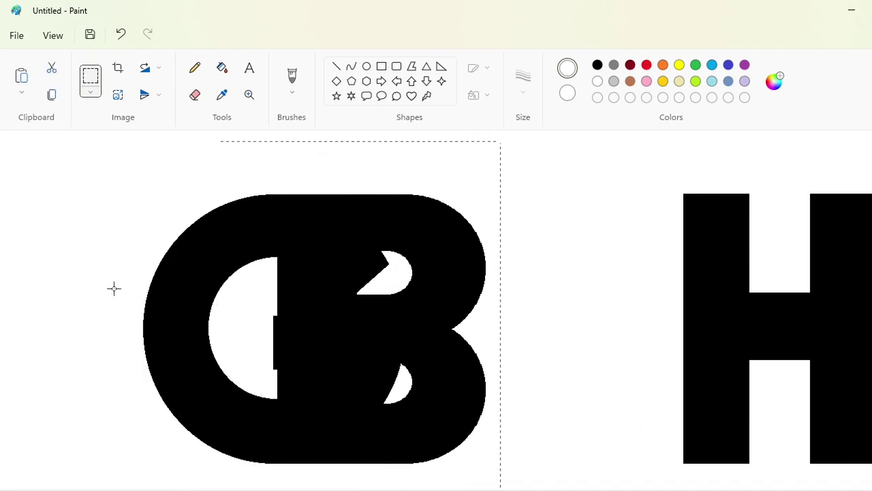
pyautogui.press('Left')
pyautogui.press('Left')
pyautogui.press('Left')
pyautogui.press('Left')
pyautogui.press('Left')
pyautogui.press('Left')
pyautogui.press('Left')
pyautogui.press('Left')
pyautogui.press('Left')
pyautogui.press('Left')
pyautogui.press('Left')
pyautogui.press('Left')
pyautogui.press('Left')
pyautogui.press('Left')
pyautogui.press('Left')
pyautogui.press('Left')
pyautogui.press('Left')
pyautogui.press('Right')
pyautogui.press('Right')
pyautogui.press('Right')
pyautogui.press('Right')
pyautogui.press('Right')
pyautogui.press('Right')
pyautogui.press('Right')
pyautogui.press('Right')
pyautogui.press('Right')
pyautogui.press('Right')
pyautogui.press('Right')
pyautogui.press('Right')
pyautogui.press('Right')
pyautogui.press('Right')
pyautogui.press('Right')
pyautogui.press('Right')
pyautogui.press('Right')
pyautogui.press('Right')
pyautogui.press('Right')
pyautogui.press('Right')
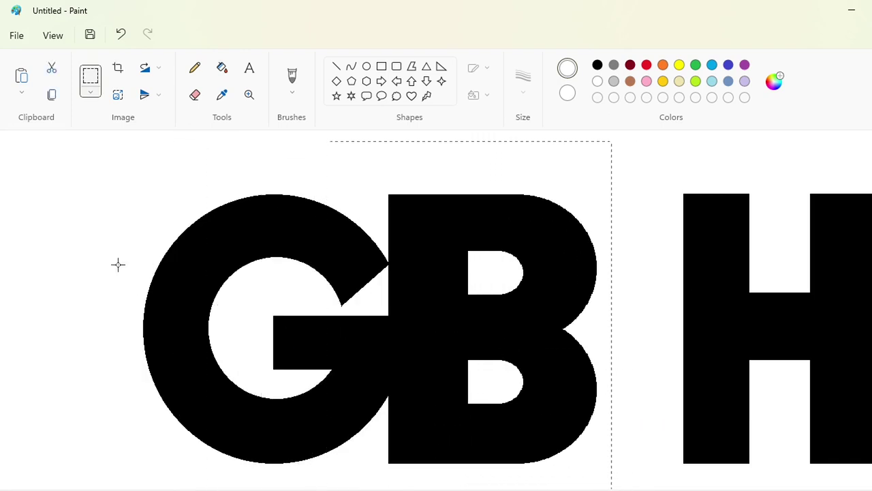
pyautogui.hotkey('ctrl', 'z')
# Trim the G's upper terminal with a diagonal white line and fill the cut-off sliver white.
pyautogui.click(337, 67)
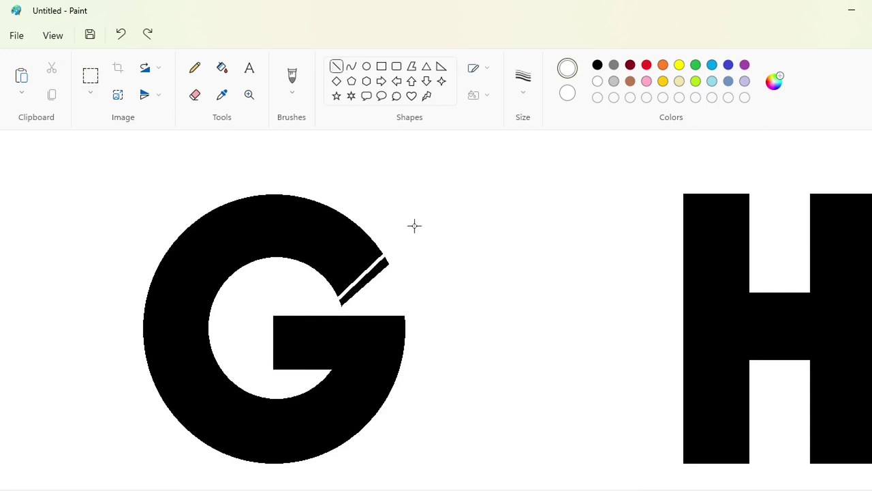
pyautogui.moveTo(414, 226); pyautogui.dragTo(416, 224)
pyautogui.moveTo(357, 274); pyautogui.dragTo(359, 276)
pyautogui.click(222, 67)
pyautogui.click(383, 265)
# Paste the B at its original width and place it level with the G, touching the G's upper terminal and overlapping its crossbar.
pyautogui.hotkey('ctrl', 'v')
pyautogui.moveTo(187, 381); pyautogui.dragTo(351, 355)
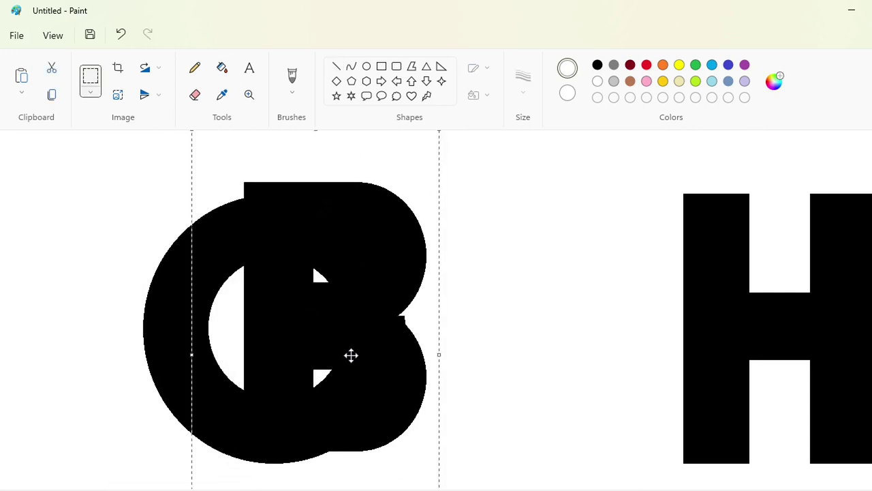
pyautogui.hotkey('ctrl', 'z')
pyautogui.hotkey('ctrl', 'z')
pyautogui.hotkey('ctrl', 'z')
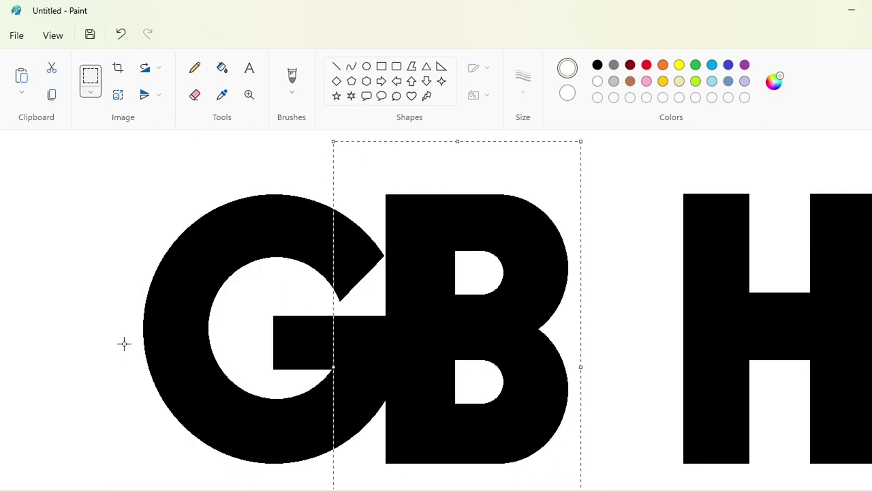
pyautogui.press('Left')
pyautogui.press('Left')
pyautogui.press('Left')
pyautogui.click(646, 200)
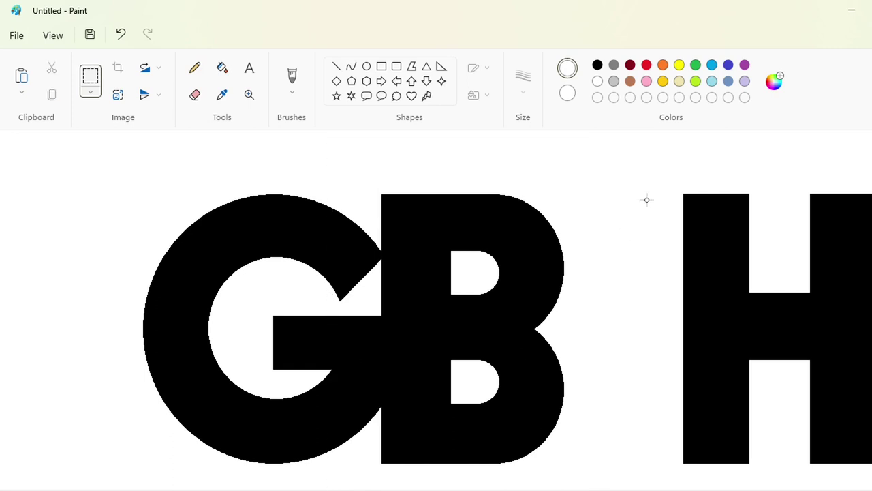
# Copy the H and erase the original by filling it with white.
pyautogui.moveTo(645, 172); pyautogui.dragTo(871, 484)
pyautogui.hotkey('ctrl', 'c')
pyautogui.click(222, 67)
pyautogui.click(780, 326)
# Paste the H and place it level with the B so its left stem touches the B's curves.
pyautogui.hotkey('ctrl', 'v')
pyautogui.moveTo(150, 319); pyautogui.dragTo(694, 356)
pyautogui.press('Left')
pyautogui.press('Left')
pyautogui.press('Left')
pyautogui.press('Left')
pyautogui.press('Left')
pyautogui.press('Left')
pyautogui.press('Left')
pyautogui.press('Left')
pyautogui.press('Left')
pyautogui.press('Left')
pyautogui.press('Left')
pyautogui.press('Left')
pyautogui.press('Left')
pyautogui.press('Left')
pyautogui.press('Left')
pyautogui.press('Left')
pyautogui.press('Left')
pyautogui.press('Left')
pyautogui.press('Right')
pyautogui.press('Right')
pyautogui.press('Right')
pyautogui.press('Right')
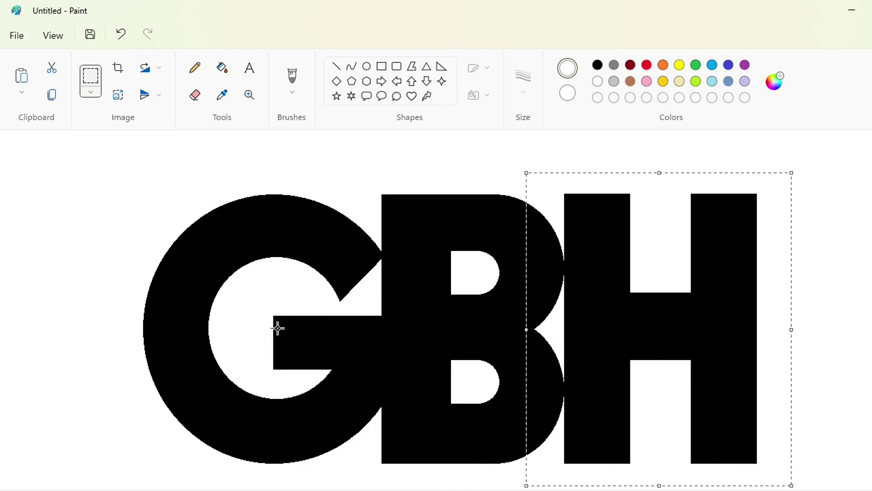
pyautogui.press('Left')
pyautogui.press('Left')
pyautogui.click(277, 328)
# Duplicate the joined GBH lettering and place the spare copy below and to the right of the original.
pyautogui.click(801, 490)
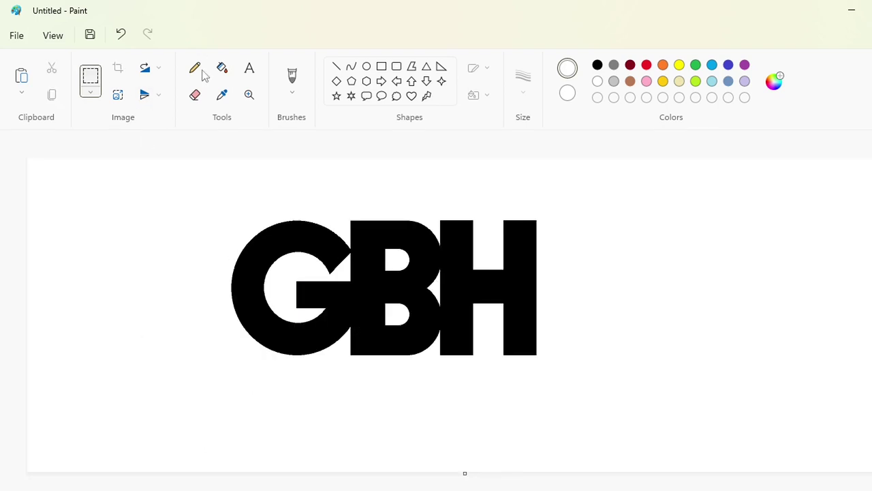
pyautogui.hotkey('ctrl', 'c')
pyautogui.hotkey('ctrl', 'v')
pyautogui.moveTo(260, 285); pyautogui.dragTo(753, 414)
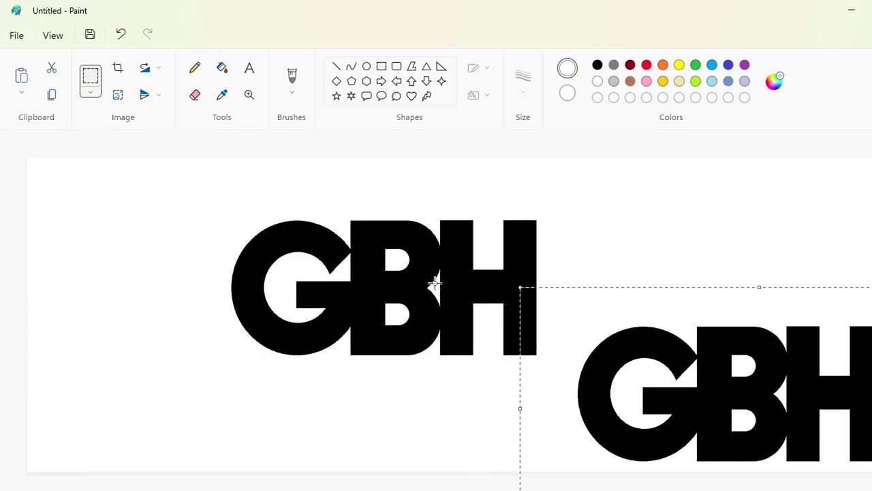
pyautogui.click(98, 80)
pyautogui.moveTo(564, 312); pyautogui.dragTo(871, 479)
pyautogui.hotkey('ctrl', 'c')
pyautogui.hotkey('ctrl', 'v')
pyautogui.hotkey('ctrl', 'z')
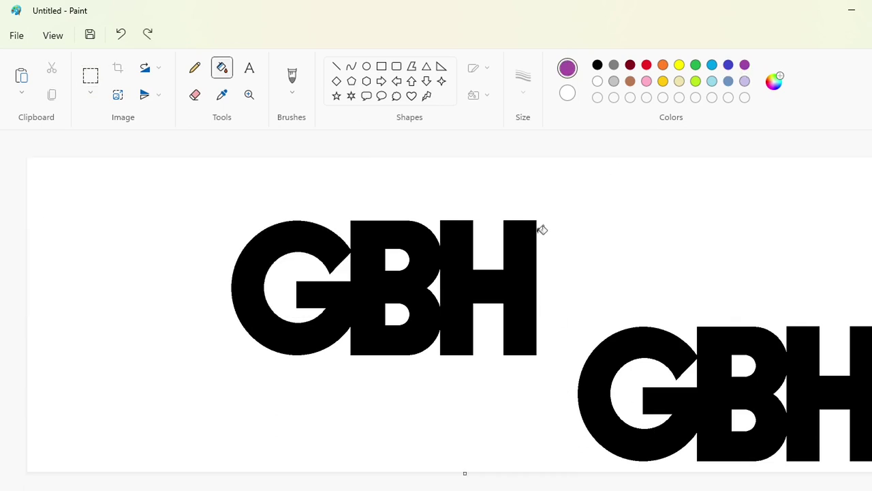
# Fill the original GBH lettering purple and overlay a copy of the black lettering on it, offset up and to the right.
pyautogui.click(532, 237)
pyautogui.click(91, 76)
pyautogui.moveTo(564, 297); pyautogui.dragTo(871, 479)
pyautogui.hotkey('ctrl', 'c')
pyautogui.hotkey('ctrl', 'v')
pyautogui.moveTo(208, 253); pyautogui.dragTo(430, 256)
pyautogui.click(222, 67)
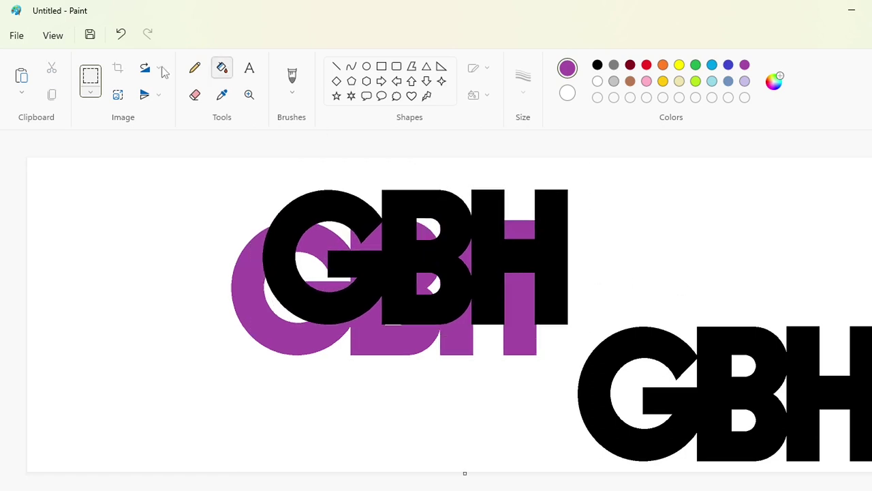
pyautogui.click(222, 68)
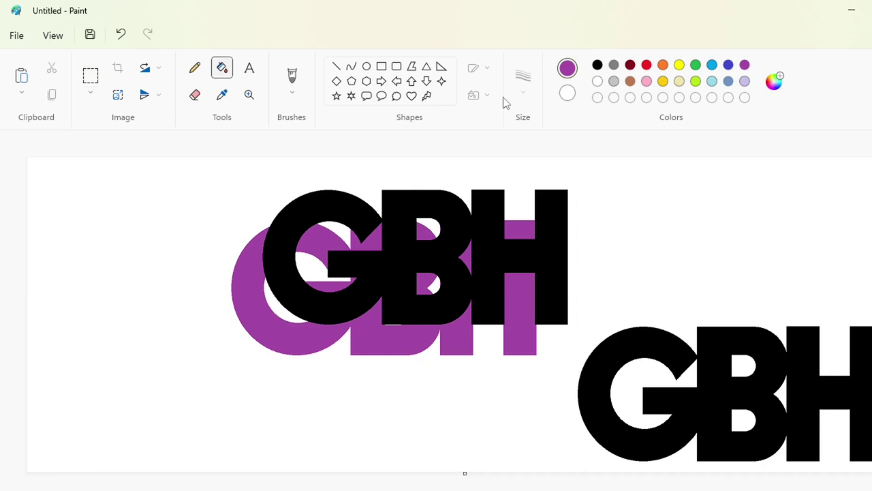
# Clear the overlaid black and purple GBH artwork and paste it back further to the left and lower on the canvas.
pyautogui.click(263, 304)
pyautogui.click(401, 275)
pyautogui.click(745, 65)
pyautogui.click(710, 204)
pyautogui.click(597, 81)
pyautogui.click(603, 184)
pyautogui.hotkey('ctrl', 'v')
pyautogui.moveTo(200, 248); pyautogui.dragTo(235, 360)
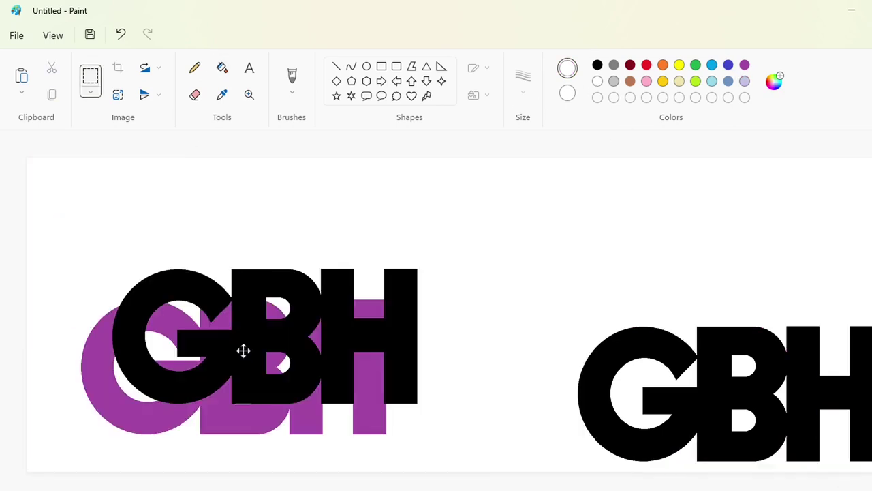
# Draw an indigo diagonal guide line from the purple H's bottom-right corner through the black H's bottom-right corner.
pyautogui.click(336, 66)
pyautogui.scroll(3, 666, 443)
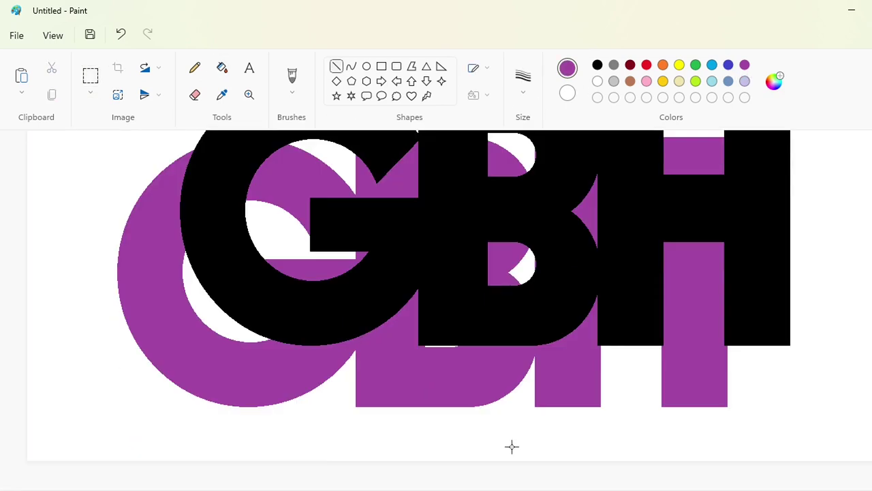
pyautogui.hscroll(5, 443, 459)
pyautogui.moveTo(377, 404); pyautogui.dragTo(617, 137)
pyautogui.moveTo(479, 295); pyautogui.dragTo(481, 295)
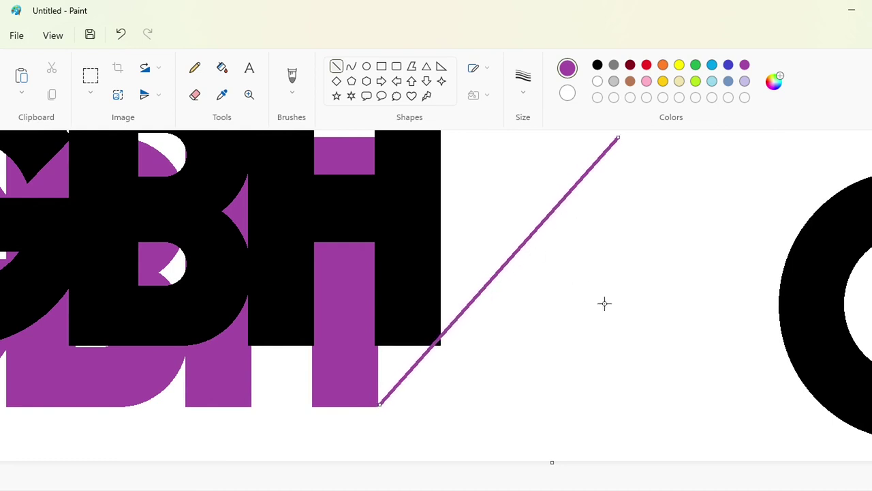
pyautogui.scroll(1, 605, 300)
pyautogui.moveTo(618, 227); pyautogui.dragTo(713, 185)
pyautogui.scroll(-1, 504, 355)
pyautogui.scroll(2, 486, 310)
pyautogui.scroll(-2, 681, 313)
pyautogui.click(730, 66)
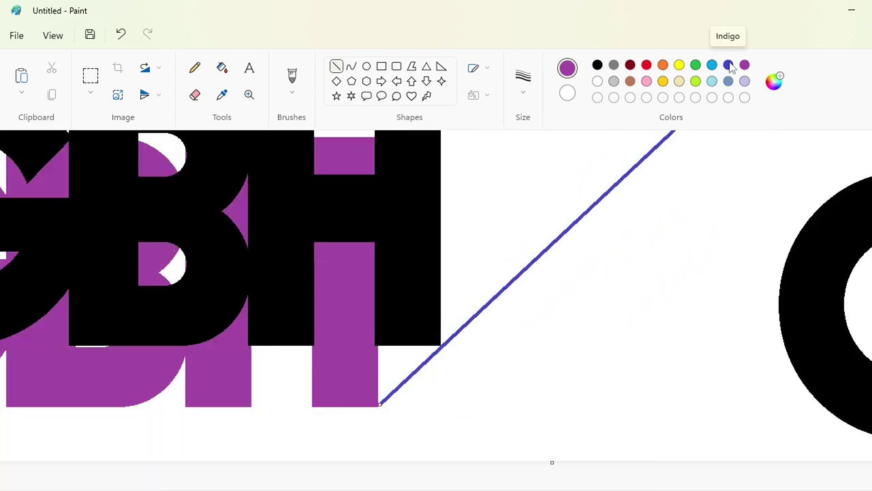
# Move the guide line to the blank area beside the artwork and copy it.
pyautogui.moveTo(564, 233); pyautogui.dragTo(605, 255)
pyautogui.scroll(2, 637, 301)
pyautogui.moveTo(654, 388); pyautogui.dragTo(777, 224)
pyautogui.scroll(1, 791, 357)
pyautogui.moveTo(736, 352); pyautogui.dragTo(761, 307)
pyautogui.scroll(1, 733, 327)
pyautogui.scroll(-1, 802, 474)
pyautogui.click(91, 76)
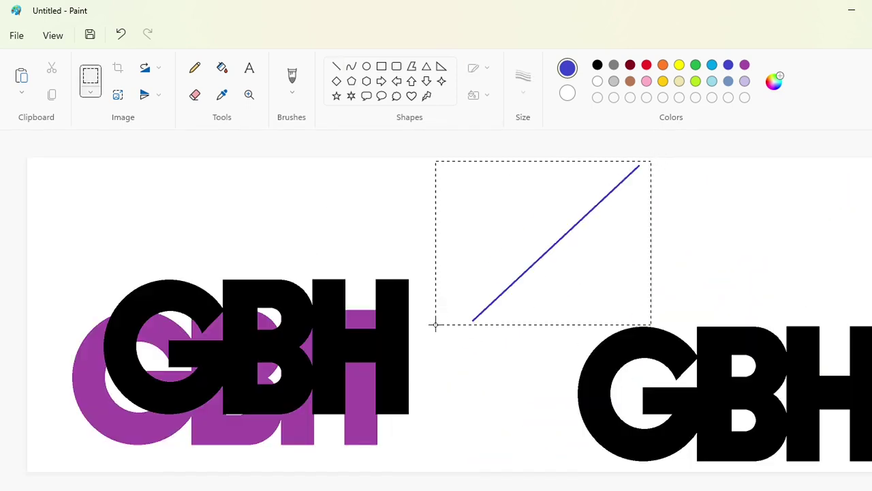
pyautogui.moveTo(436, 325); pyautogui.dragTo(436, 325)
pyautogui.hotkey('ctrl', 'c')
# Paste a copy of the guide line and place it against the upper-left curves of both G's.
pyautogui.click(376, 343)
pyautogui.scroll(1, 584, 432)
pyautogui.hotkey('ctrl', 'v')
pyautogui.moveTo(201, 362); pyautogui.dragTo(238, 211)
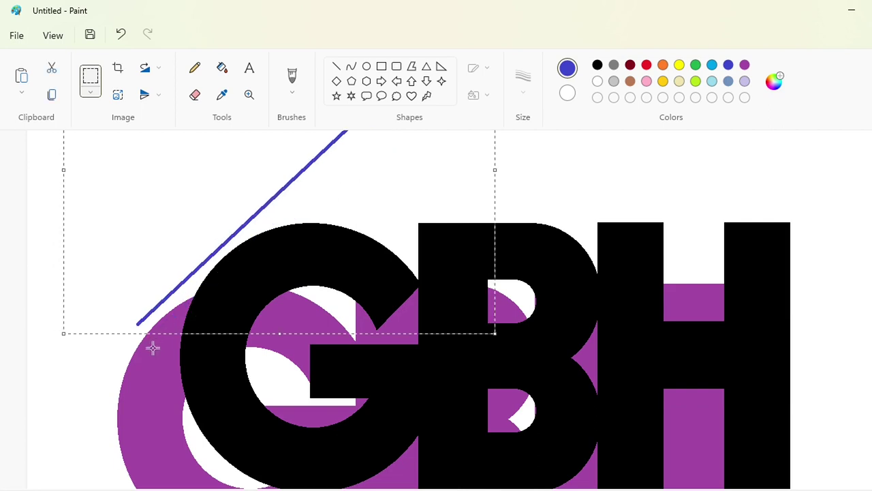
pyautogui.moveTo(153, 348); pyautogui.dragTo(149, 364)
pyautogui.click(539, 429)
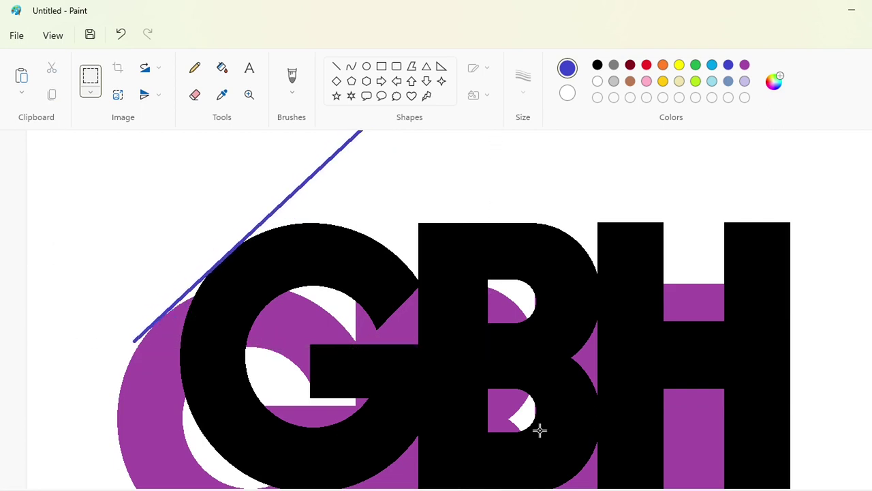
# Paste another guide line and place it along the bottom-right corners of the purple and black H.
pyautogui.scroll(-3, 539, 430)
pyautogui.hscroll(4, 539, 430)
pyautogui.hotkey('ctrl', 'v')
pyautogui.moveTo(224, 438); pyautogui.dragTo(557, 399)
pyautogui.click(579, 451)
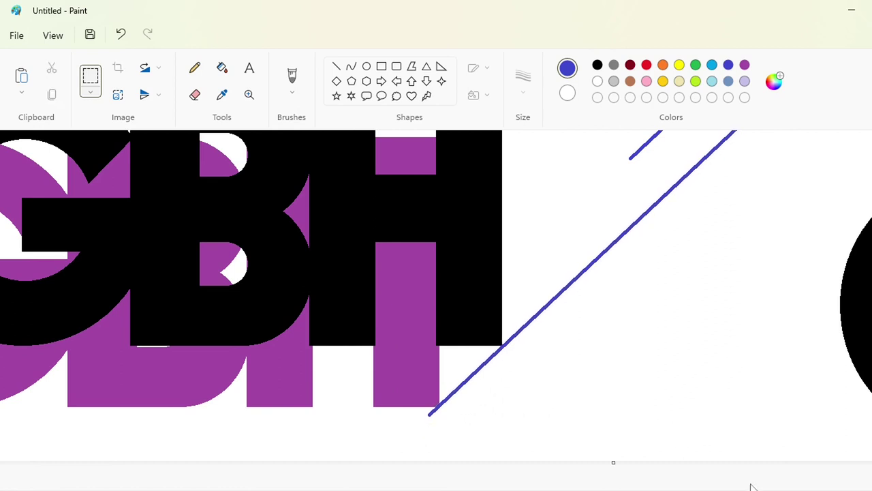
# Enlarge the canvas well beyond the spare black lettering to give more blank room beside and below it.
pyautogui.click(817, 490)
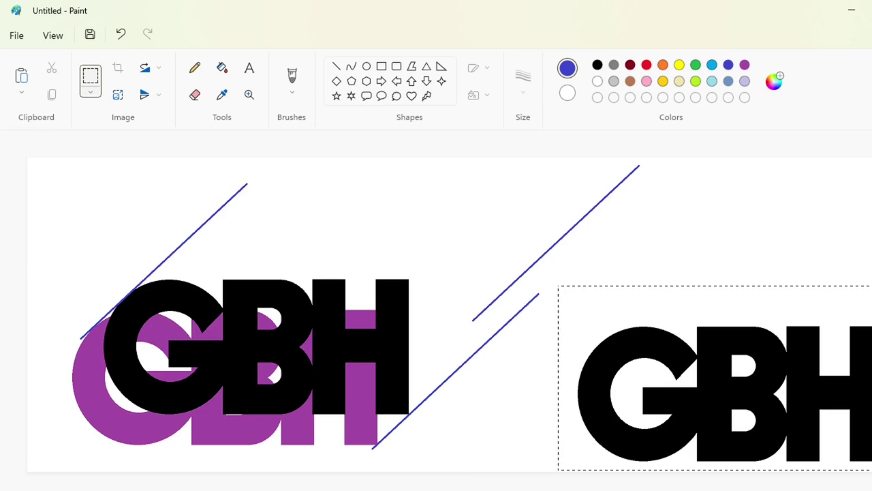
pyautogui.click(599, 486)
pyautogui.click(865, 490)
pyautogui.click(818, 490)
pyautogui.click(818, 490)
pyautogui.moveTo(466, 316); pyautogui.dragTo(848, 476)
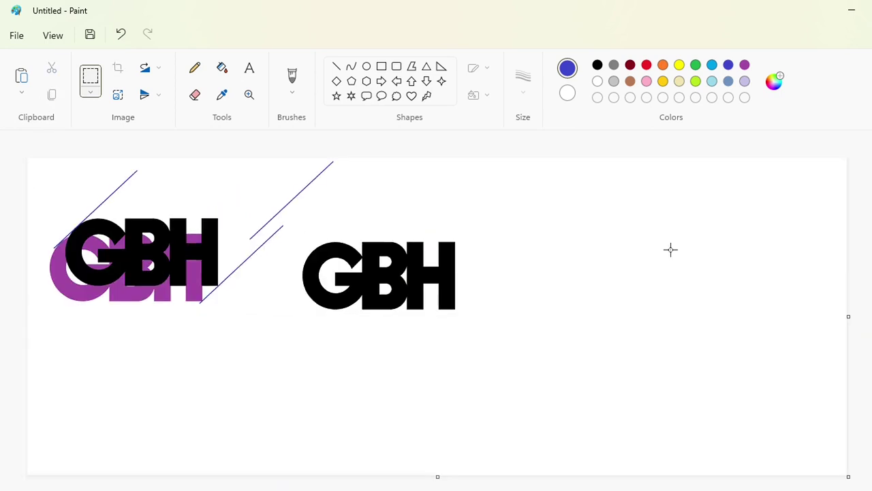
# Fill the spare GBH lettering purple.
pyautogui.click(222, 68)
pyautogui.click(866, 490)
pyautogui.click(440, 402)
pyautogui.moveTo(300, 489)
pyautogui.mouseDown()
pyautogui.moveTo(526, 490)
pyautogui.moveTo(299, 490)
pyautogui.mouseUp()
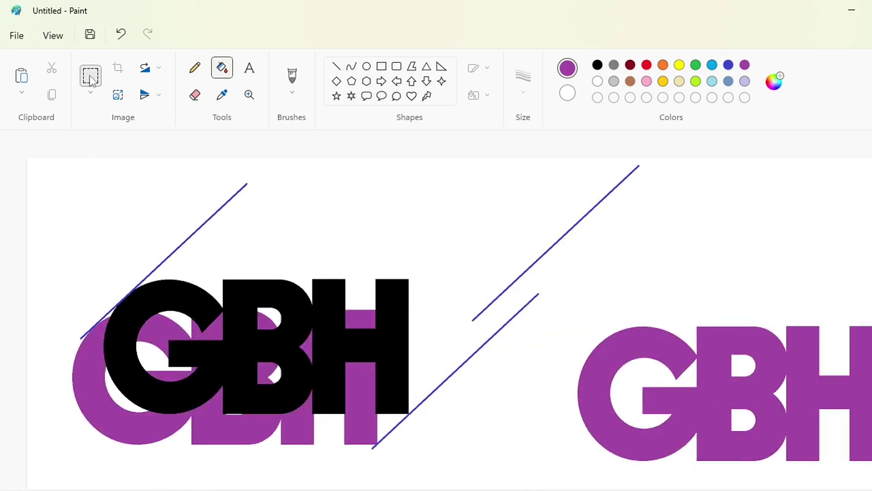
# Copy the lettering with its guide lines and overlay it on the spare purple lettering, aligning the guides with the purple G and H.
pyautogui.click(91, 76)
pyautogui.moveTo(36, 168); pyautogui.dragTo(501, 489)
pyautogui.hscroll(5, 652, 475)
pyautogui.hotkey('ctrl', 'v')
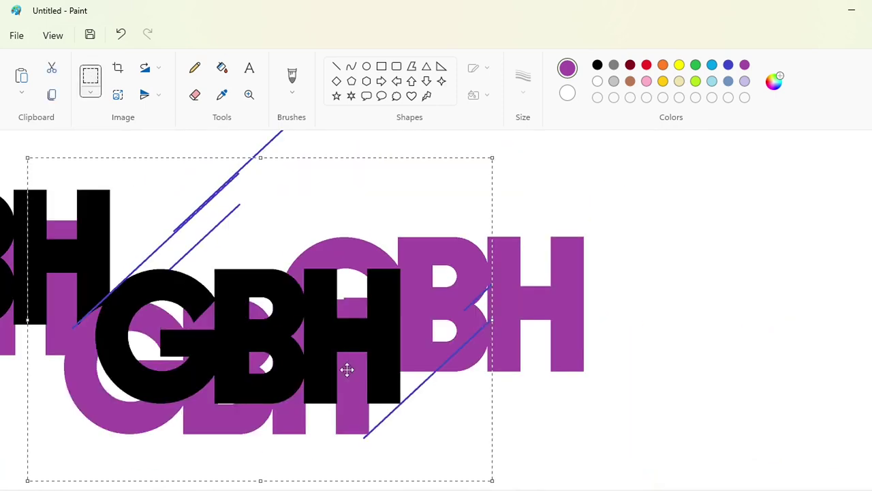
pyautogui.moveTo(346, 370); pyautogui.dragTo(452, 376)
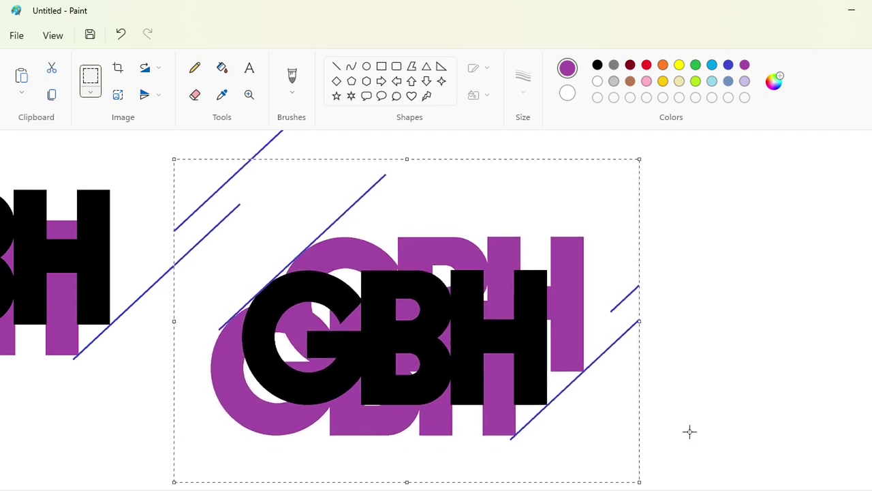
pyautogui.click(690, 431)
# Fill the white gaps between the front and rear lettering purple, including the G and B openings and the H's lower-right slant.
pyautogui.click(222, 67)
pyautogui.click(293, 342)
pyautogui.click(265, 379)
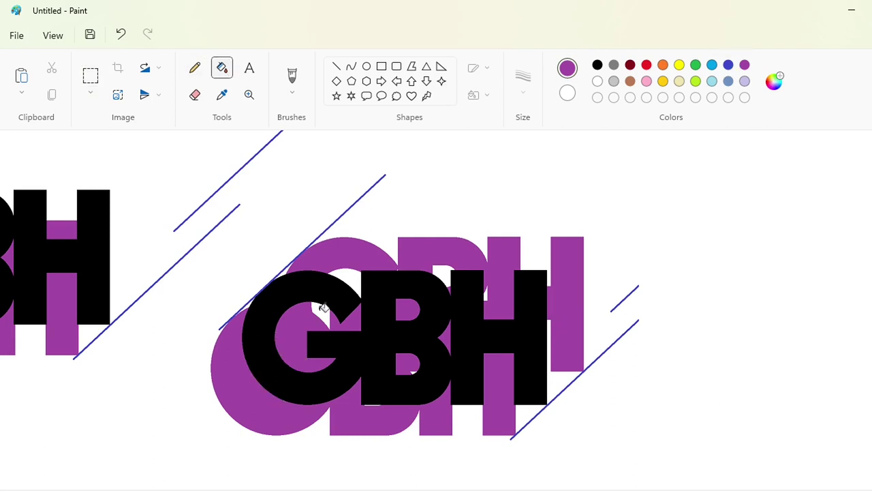
pyautogui.click(321, 305)
pyautogui.hotkey('ctrl', 'z')
pyautogui.click(354, 276)
pyautogui.click(444, 270)
pyautogui.click(485, 295)
pyautogui.click(556, 381)
pyautogui.click(523, 414)
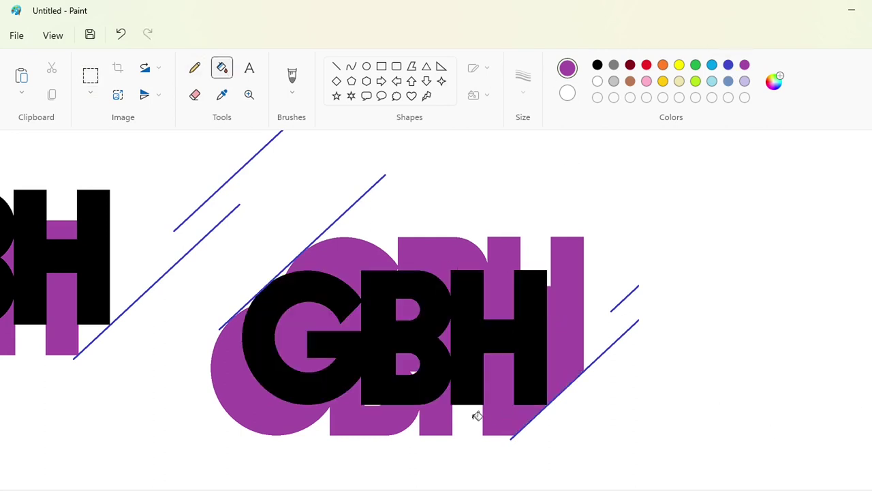
# Fill the leftover white slivers below the B and inside its lower opening purple.
pyautogui.keyDown('ctrl'); pyautogui.scroll(2, 412, 372); pyautogui.keyUp('ctrl')
pyautogui.scroll(-3, 443, 296)
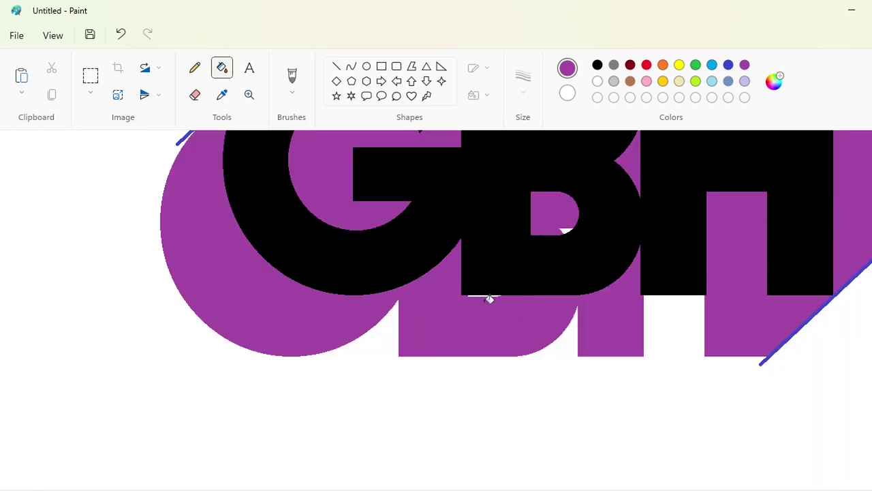
pyautogui.moveTo(440, 490); pyautogui.dragTo(566, 489)
pyautogui.scroll(3, 562, 465)
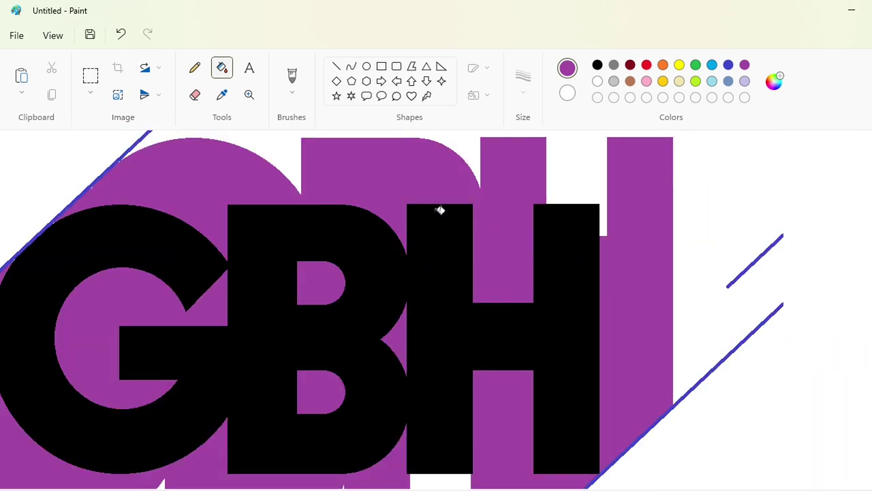
# Erase the indigo guide lines around the extruded lettering by filling them white.
pyautogui.keyDown('ctrl'); pyautogui.scroll(-1, 541, 368); pyautogui.keyUp('ctrl')
pyautogui.click(728, 65)
pyautogui.click(749, 228)
pyautogui.click(597, 81)
pyautogui.click(766, 251)
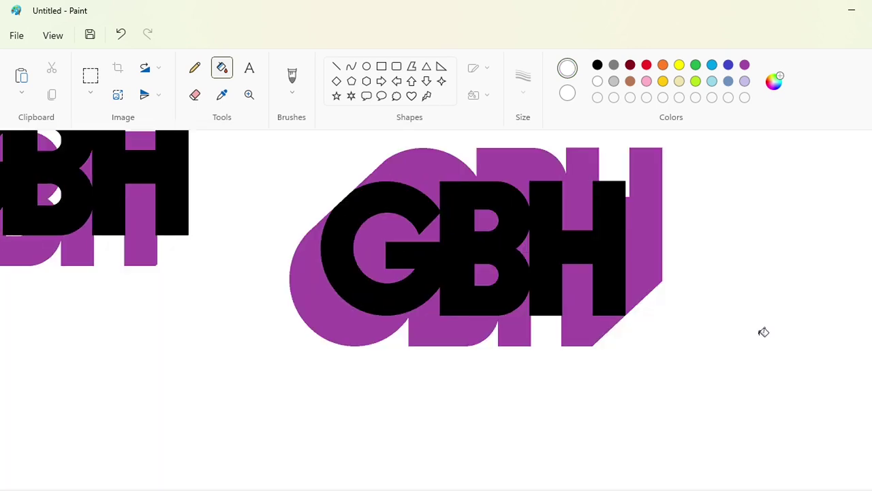
pyautogui.scroll(3, 761, 349)
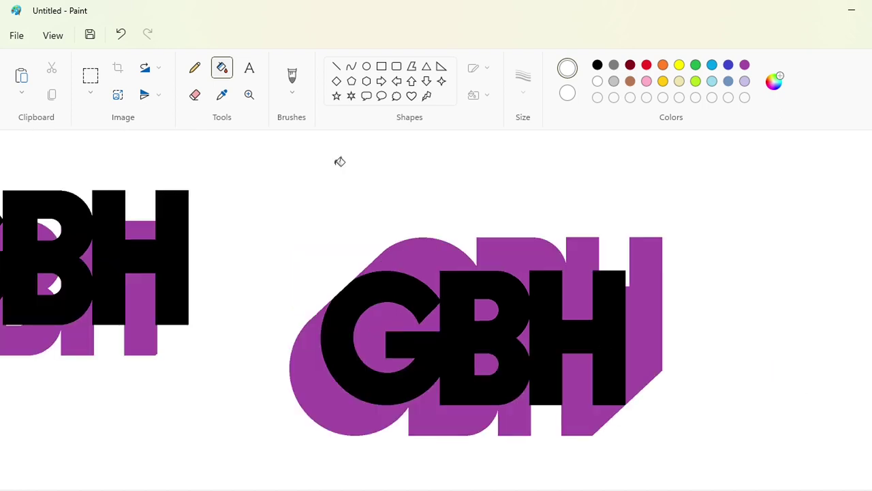
# Draw a purple diagonal line matching the H's slanted lower edge and nudge it into the gap between the H's legs.
pyautogui.click(336, 66)
pyautogui.click(745, 65)
pyautogui.keyDown('ctrl'); pyautogui.scroll(2, 646, 418); pyautogui.keyUp('ctrl')
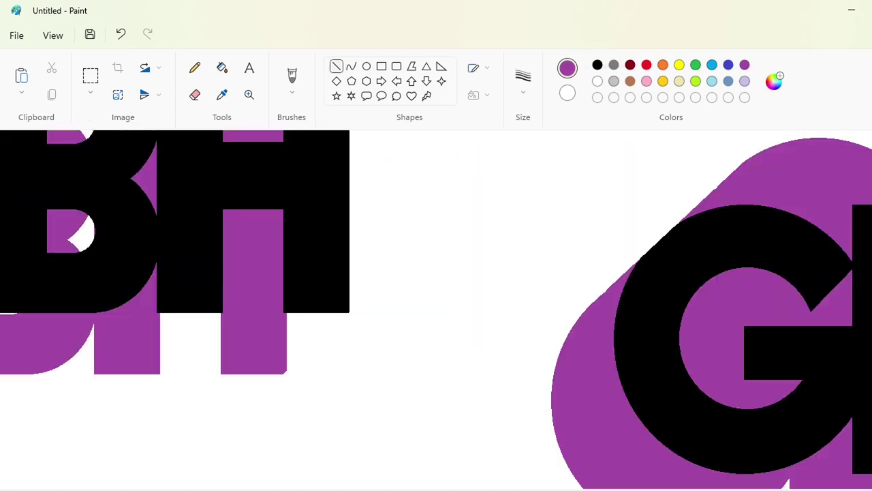
pyautogui.hscroll(3, 432, 473)
pyautogui.moveTo(462, 355); pyautogui.dragTo(531, 291)
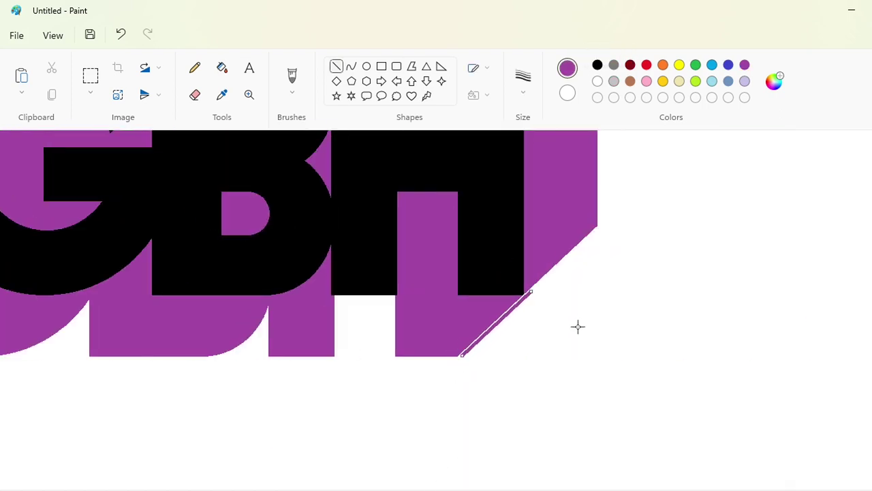
pyautogui.hotkey('ctrl', 'z')
pyautogui.moveTo(463, 357); pyautogui.dragTo(525, 299)
pyautogui.press('Left')
pyautogui.press('Left')
pyautogui.press('Left')
pyautogui.press('Left')
pyautogui.press('Left')
pyautogui.press('Left')
pyautogui.press('Left')
pyautogui.press('Left')
pyautogui.press('Left')
pyautogui.press('Left')
pyautogui.press('Left')
pyautogui.press('Left')
pyautogui.press('Right')
pyautogui.press('Right')
pyautogui.press('Right')
pyautogui.press('Right')
pyautogui.press('Right')
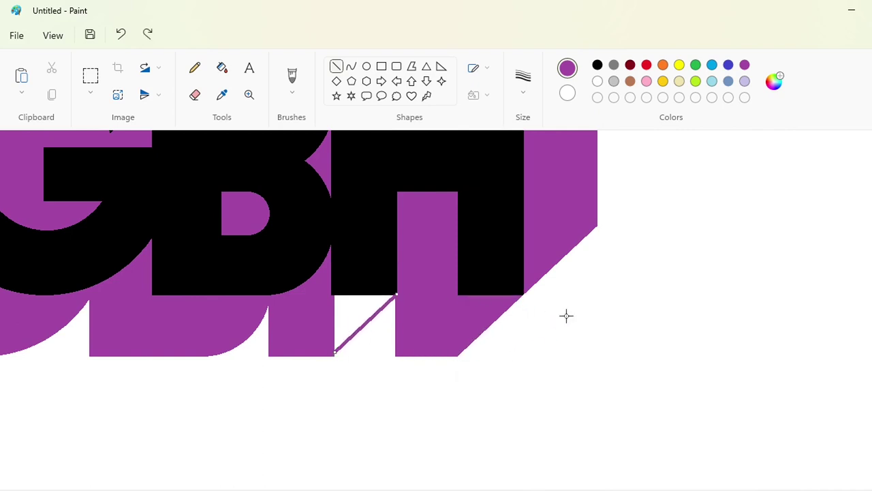
pyautogui.click(335, 342)
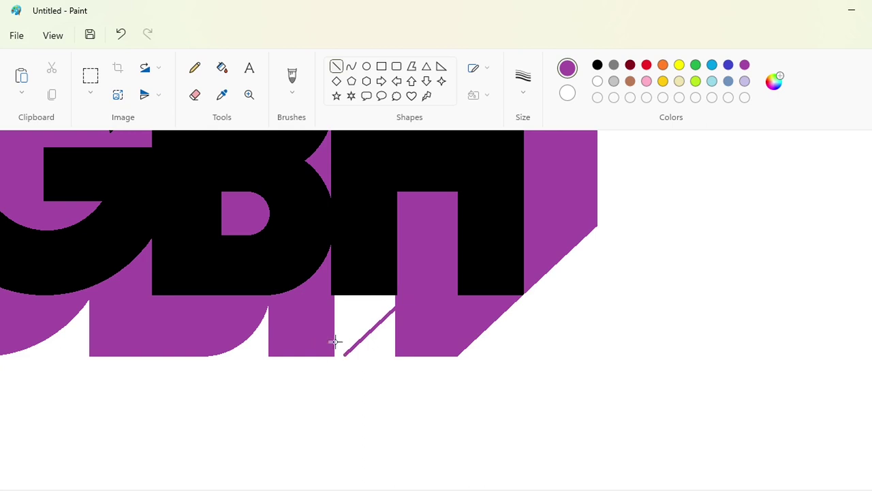
# Fill the triangle between the diagonal line and the H's left leg purple.
pyautogui.click(221, 69)
pyautogui.click(356, 319)
pyautogui.scroll(-1, 704, 464)
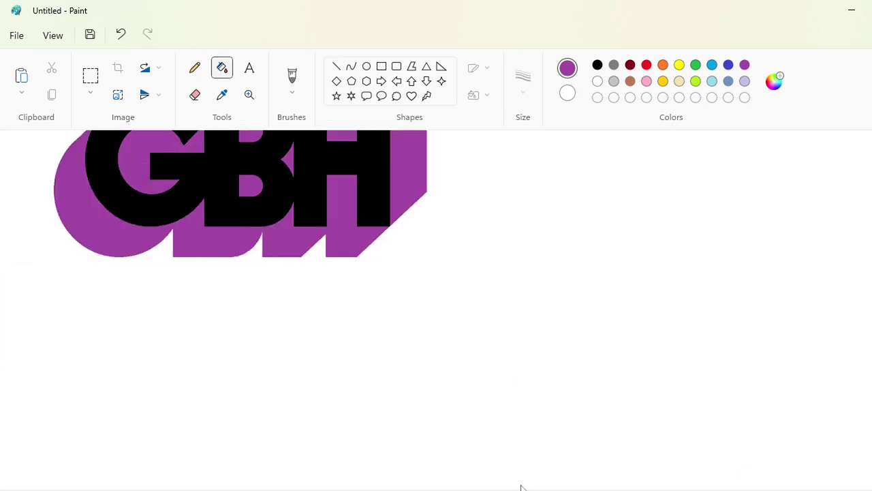
# Draw a purple diagonal line along the H's lower slant and move it into the gap between the rear H's upper stems.
pyautogui.hscroll(3, 523, 474)
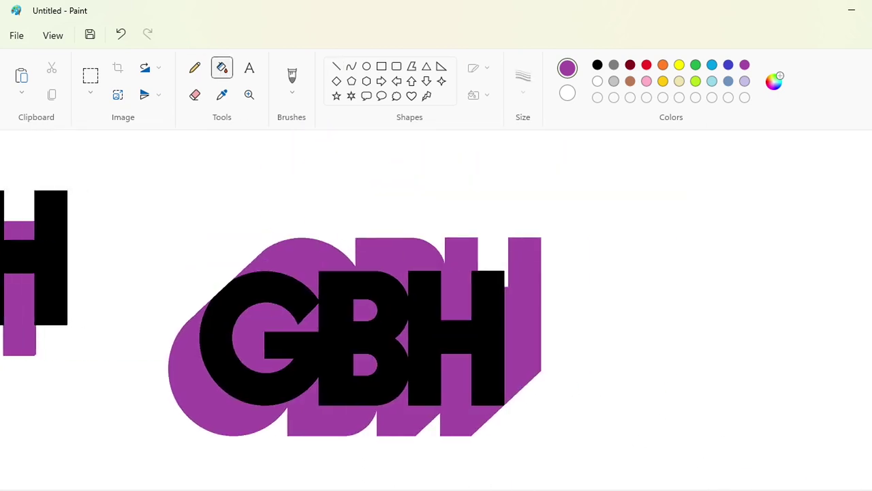
pyautogui.scroll(1, 554, 459)
pyautogui.scroll(-2, 555, 459)
pyautogui.click(336, 67)
pyautogui.scroll(-1, 389, 446)
pyautogui.moveTo(391, 448); pyautogui.dragTo(483, 364)
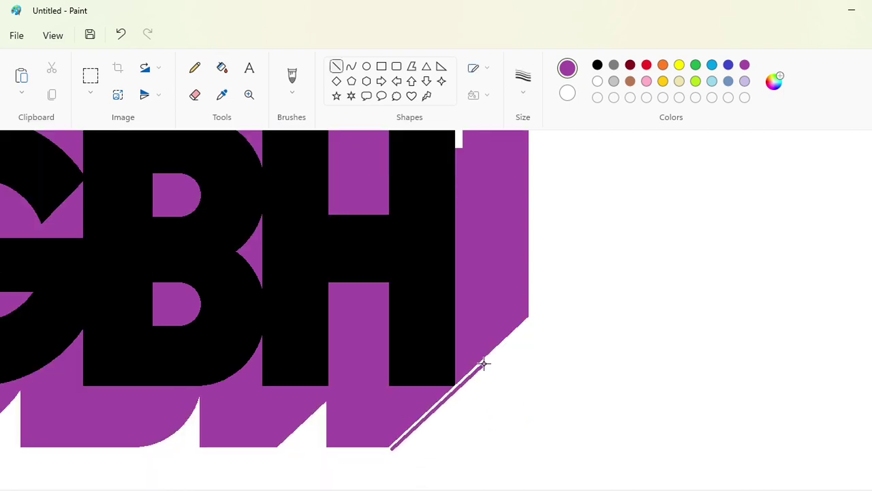
pyautogui.scroll(1, 484, 363)
pyautogui.moveTo(471, 445); pyautogui.dragTo(490, 175)
pyautogui.scroll(1, 490, 176)
pyautogui.moveTo(469, 300); pyautogui.dragTo(428, 253)
pyautogui.click(619, 280)
# Fill the triangle at the rear H's upper right stem purple and trim its top edge with a white line.
pyautogui.moveTo(463, 228); pyautogui.dragTo(492, 225)
pyautogui.click(222, 68)
pyautogui.click(440, 261)
pyautogui.click(336, 67)
pyautogui.click(598, 81)
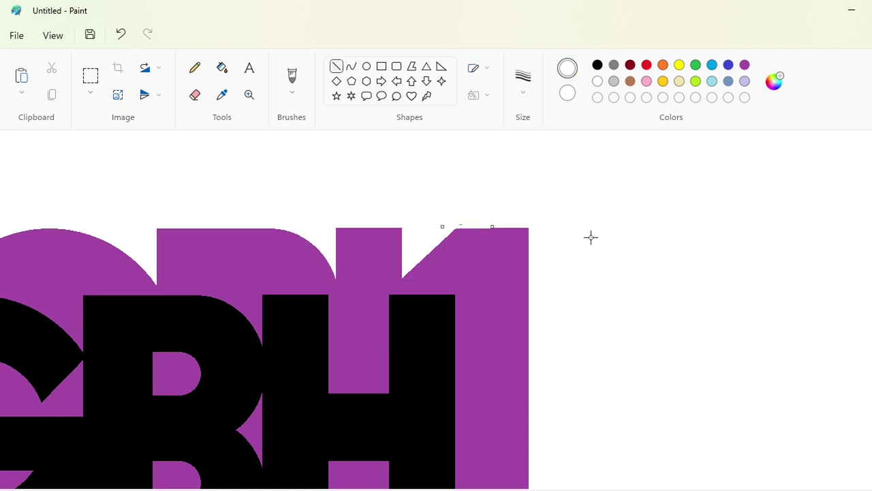
pyautogui.click(590, 237)
# Copy the extruded lettering and wipe the canvas blank by shrinking it and enlarging it again.
pyautogui.click(820, 490)
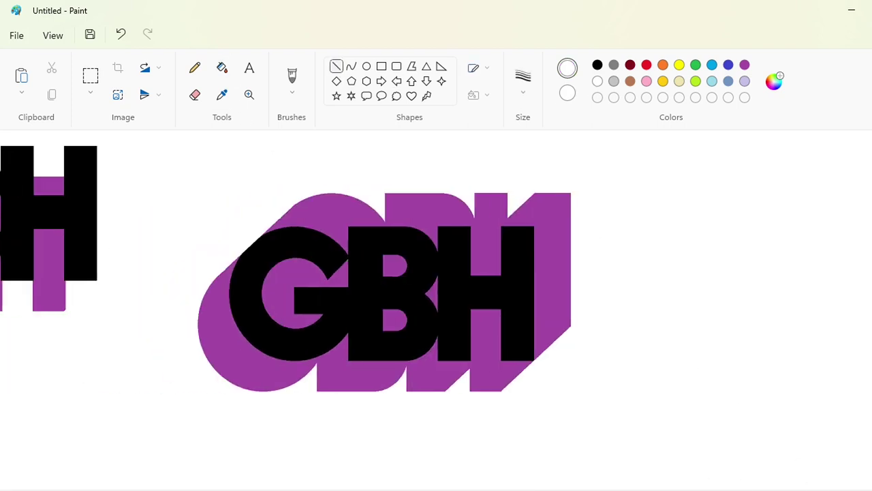
pyautogui.scroll(-2, 721, 485)
pyautogui.click(91, 75)
pyautogui.moveTo(245, 194); pyautogui.dragTo(535, 395)
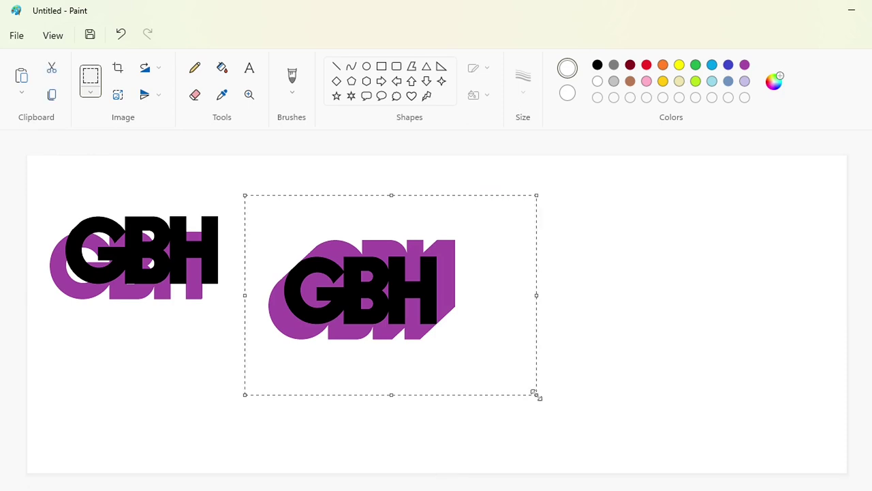
pyautogui.moveTo(848, 474); pyautogui.dragTo(46, 190)
pyautogui.click(871, 490)
pyautogui.moveTo(63, 224); pyautogui.dragTo(871, 473)
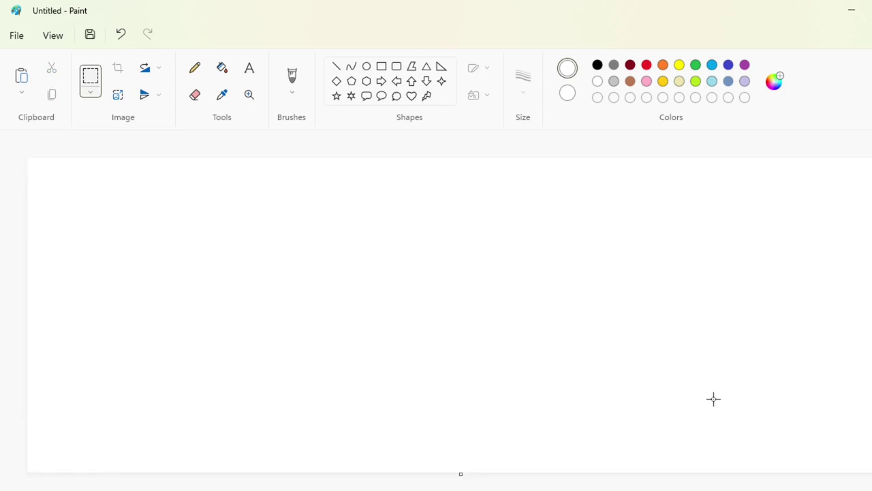
# Paste the extruded lettering onto the blank canvas and adjust the canvas height around it.
pyautogui.hotkey('ctrl', 'v')
pyautogui.moveTo(307, 359); pyautogui.dragTo(438, 317)
pyautogui.scroll(-2, 438, 318)
pyautogui.moveTo(461, 462)
pyautogui.mouseDown()
pyautogui.moveTo(458, 378)
pyautogui.moveTo(462, 457)
pyautogui.mouseUp()
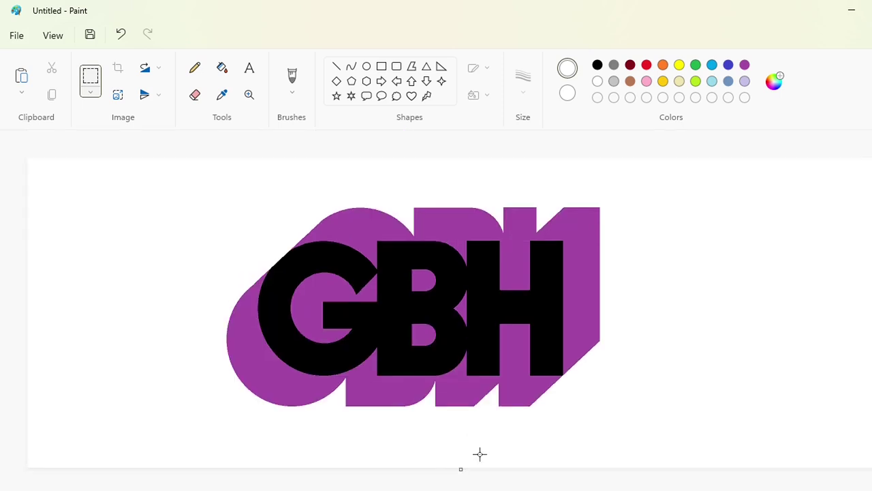
# Create a custom deep violet colour based on indigo.
pyautogui.doubleClick(729, 65)
pyautogui.moveTo(403, 168); pyautogui.dragTo(425, 163)
pyautogui.moveTo(511, 149); pyautogui.dragTo(511, 158)
pyautogui.click(409, 434)
# Fill the purple extrusion and the letter openings with the custom deep violet, and fill the GBH letters white.
pyautogui.click(223, 69)
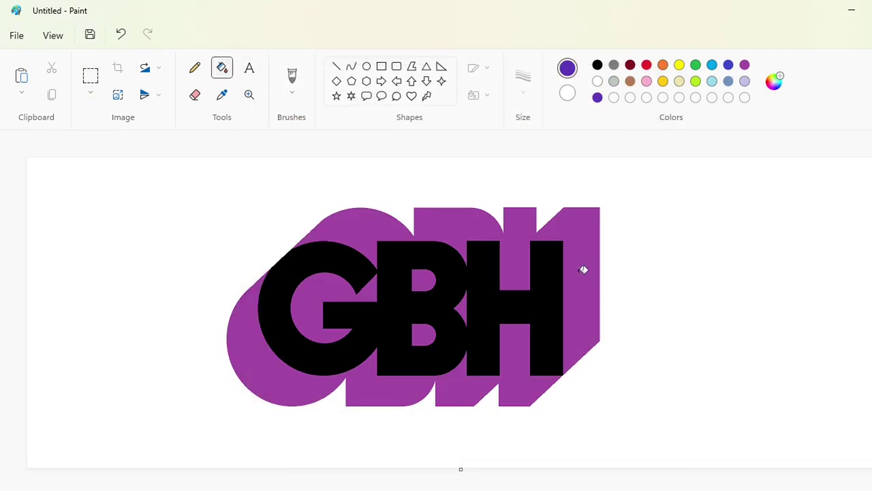
pyautogui.click(583, 270)
pyautogui.click(429, 336)
pyautogui.click(426, 281)
pyautogui.click(460, 303)
pyautogui.click(318, 302)
pyautogui.click(598, 81)
pyautogui.click(403, 307)
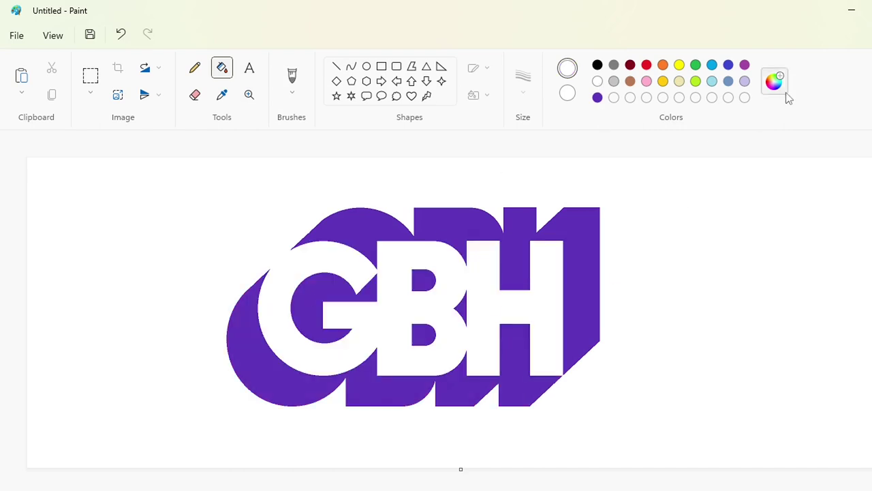
# Fill the upper part of the violet extrusion behind the GBH letters black.
pyautogui.scroll(2, 551, 358)
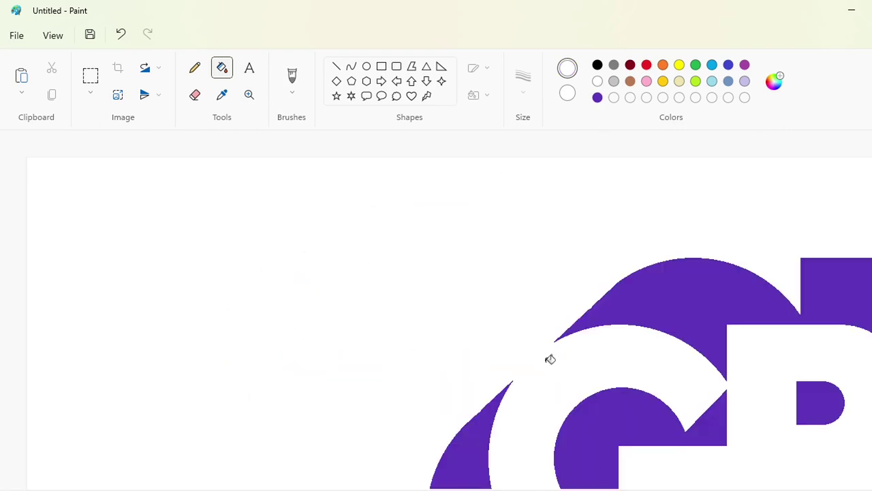
pyautogui.click(598, 65)
pyautogui.click(655, 259)
# Draw a black diagonal line matching the H extrusion's slanted edge and move it across the gap between the B and H extrusions.
pyautogui.hscroll(5, 539, 421)
pyautogui.click(336, 66)
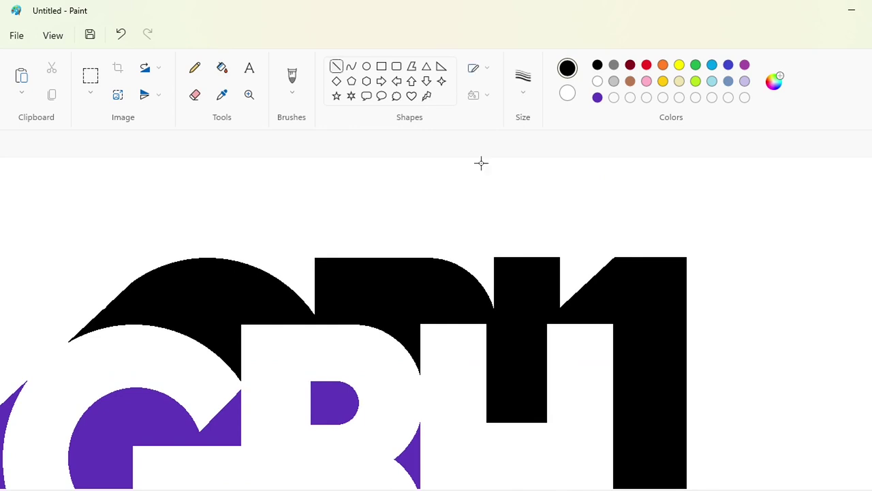
pyautogui.moveTo(552, 301)
pyautogui.mouseDown()
pyautogui.moveTo(623, 236)
pyautogui.moveTo(606, 254)
pyautogui.mouseUp()
pyautogui.press('Left')
pyautogui.press('Left')
pyautogui.press('Left')
pyautogui.press('Left')
pyautogui.press('Left')
pyautogui.press('Left')
pyautogui.press('Left')
pyautogui.press('Left')
pyautogui.press('Left')
pyautogui.press('Left')
pyautogui.press('Right')
pyautogui.press('Right')
pyautogui.press('Right')
pyautogui.press('Right')
pyautogui.press('Right')
pyautogui.press('Right')
pyautogui.press('Right')
pyautogui.press('Right')
# Draw a second black diagonal line along the same slanted edge and move it to bridge the gap between the G and B extrusions.
pyautogui.moveTo(557, 304); pyautogui.dragTo(605, 263)
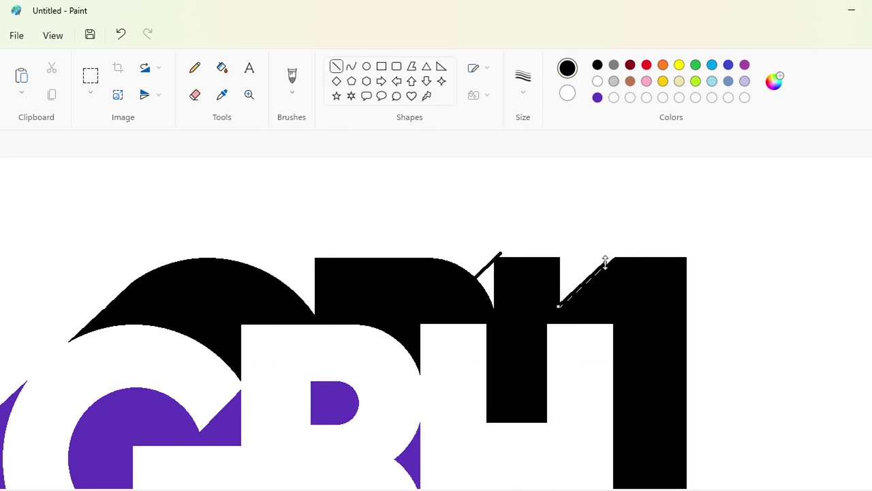
pyautogui.press('Left')
pyautogui.press('Left')
pyautogui.press('Left')
pyautogui.press('Left')
pyautogui.press('Left')
pyautogui.press('Left')
pyautogui.press('Left')
pyautogui.press('Left')
pyautogui.press('Left')
pyautogui.press('Left')
pyautogui.press('Right')
pyautogui.press('Right')
pyautogui.press('Right')
pyautogui.press('Right')
pyautogui.press('Right')
pyautogui.press('Right')
pyautogui.press('Right')
pyautogui.press('Right')
pyautogui.press('Right')
pyautogui.press('Right')
pyautogui.press('Up')
pyautogui.press('Up')
pyautogui.press('Up')
pyautogui.press('Up')
pyautogui.press('Right')
pyautogui.press('Right')
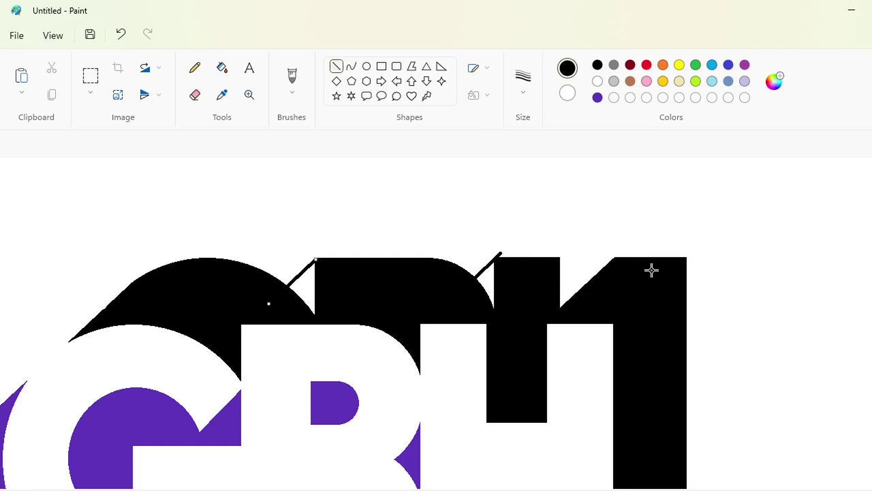
# Fill the two small gaps enclosed by the diagonal lines black.
pyautogui.click(221, 67)
pyautogui.click(308, 287)
pyautogui.click(488, 282)
# Trim the diagonal line end protruding above the H extrusion by cutting it with a white line and filling the remnant white.
pyautogui.click(597, 82)
pyautogui.click(336, 66)
pyautogui.moveTo(473, 255); pyautogui.dragTo(530, 254)
pyautogui.click(603, 261)
pyautogui.click(222, 67)
pyautogui.click(500, 252)
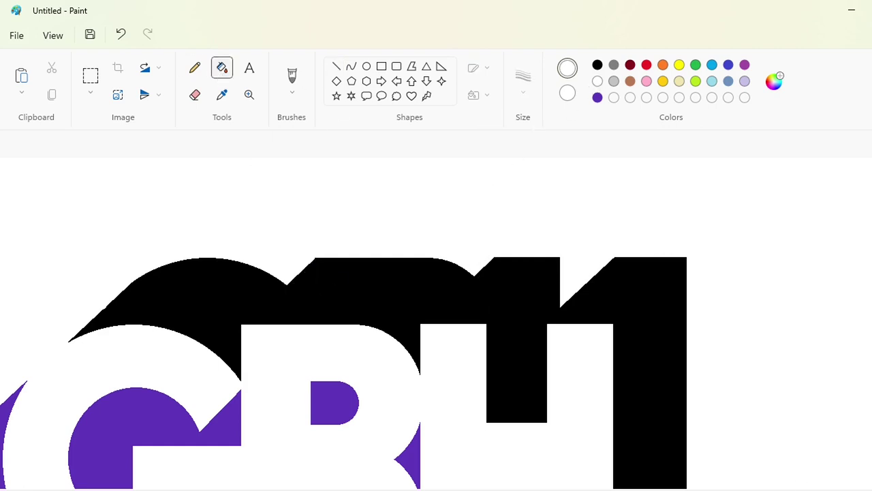
# Fill the black part of the extrusion with the custom deep violet.
pyautogui.click(808, 489)
pyautogui.click(597, 97)
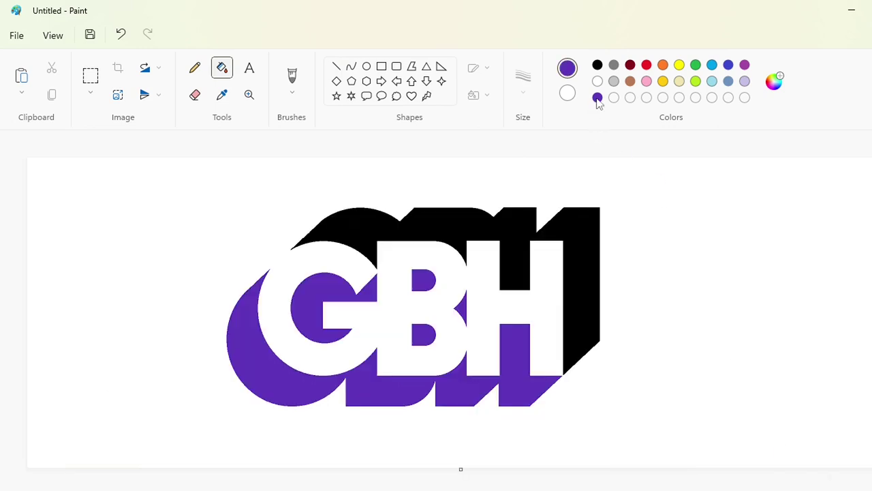
pyautogui.click(591, 278)
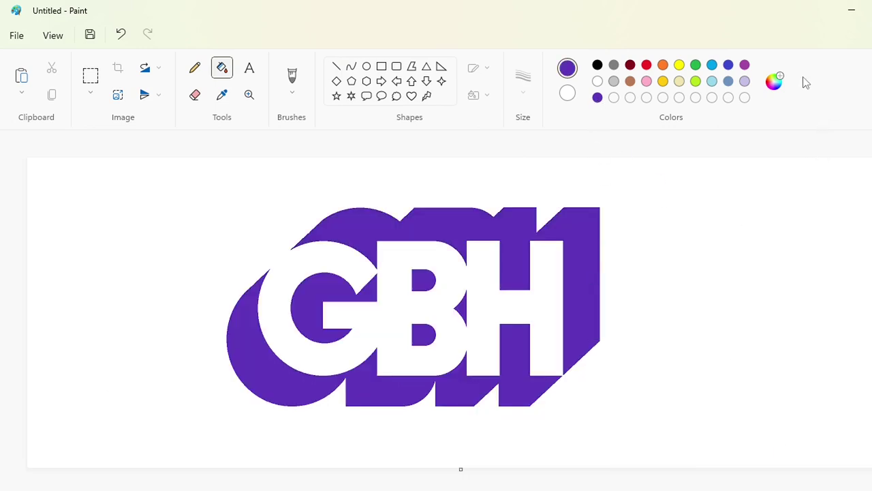